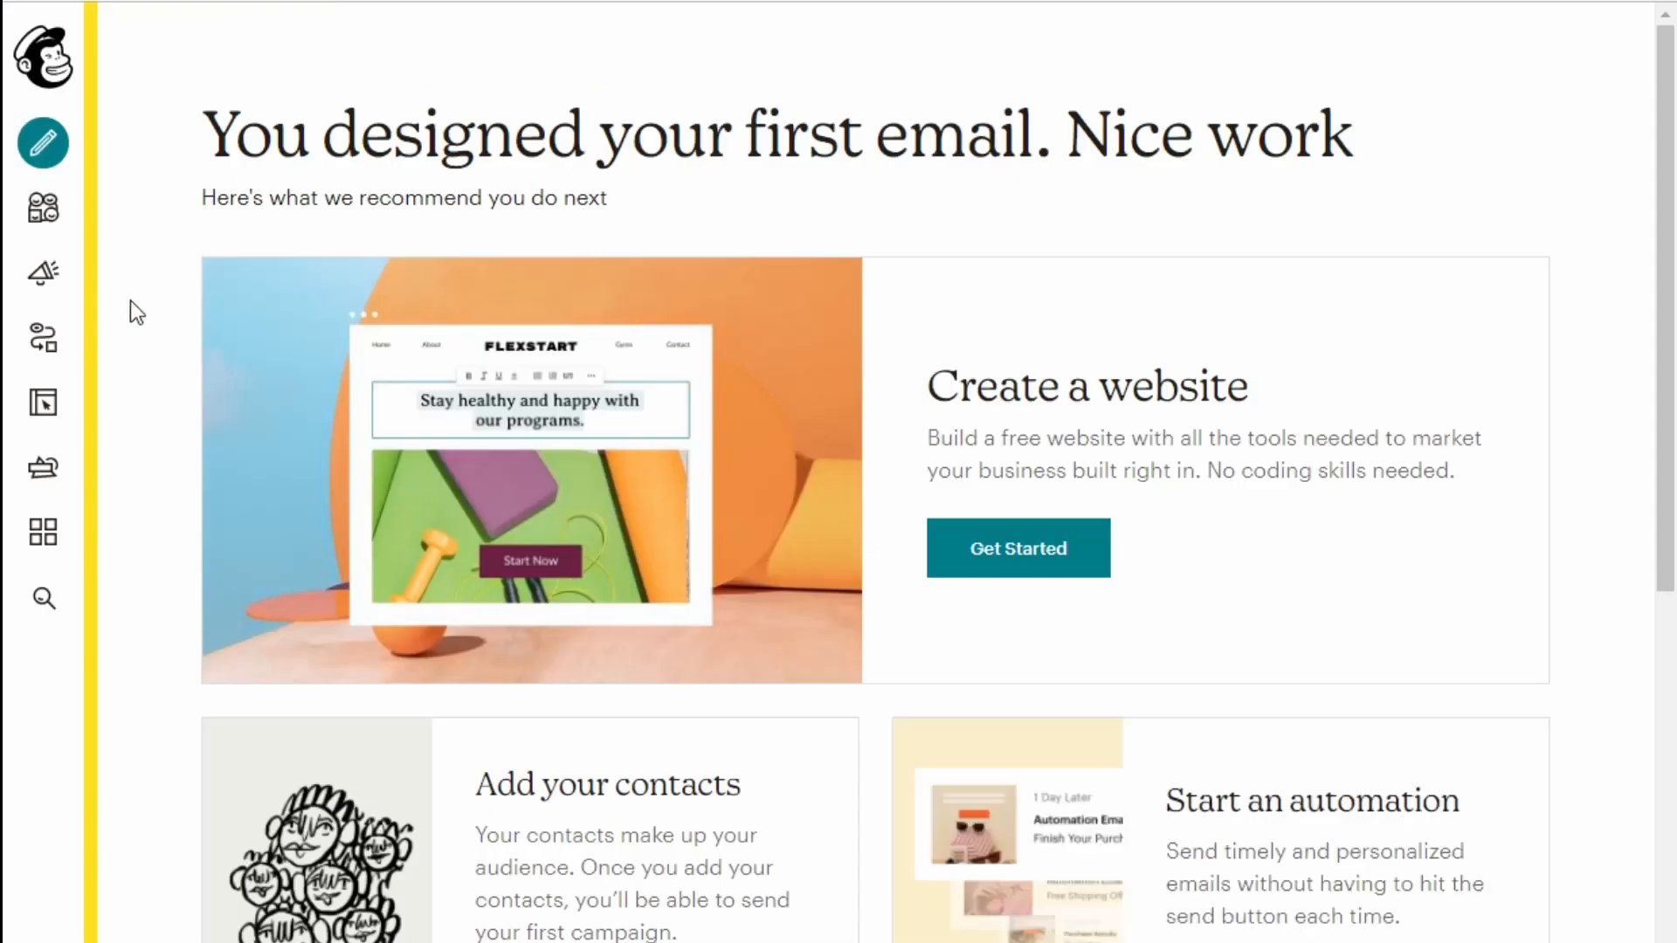
- Create an audience tag named "MV MC Completed" and copy the tag name for reuse
click(43, 207)
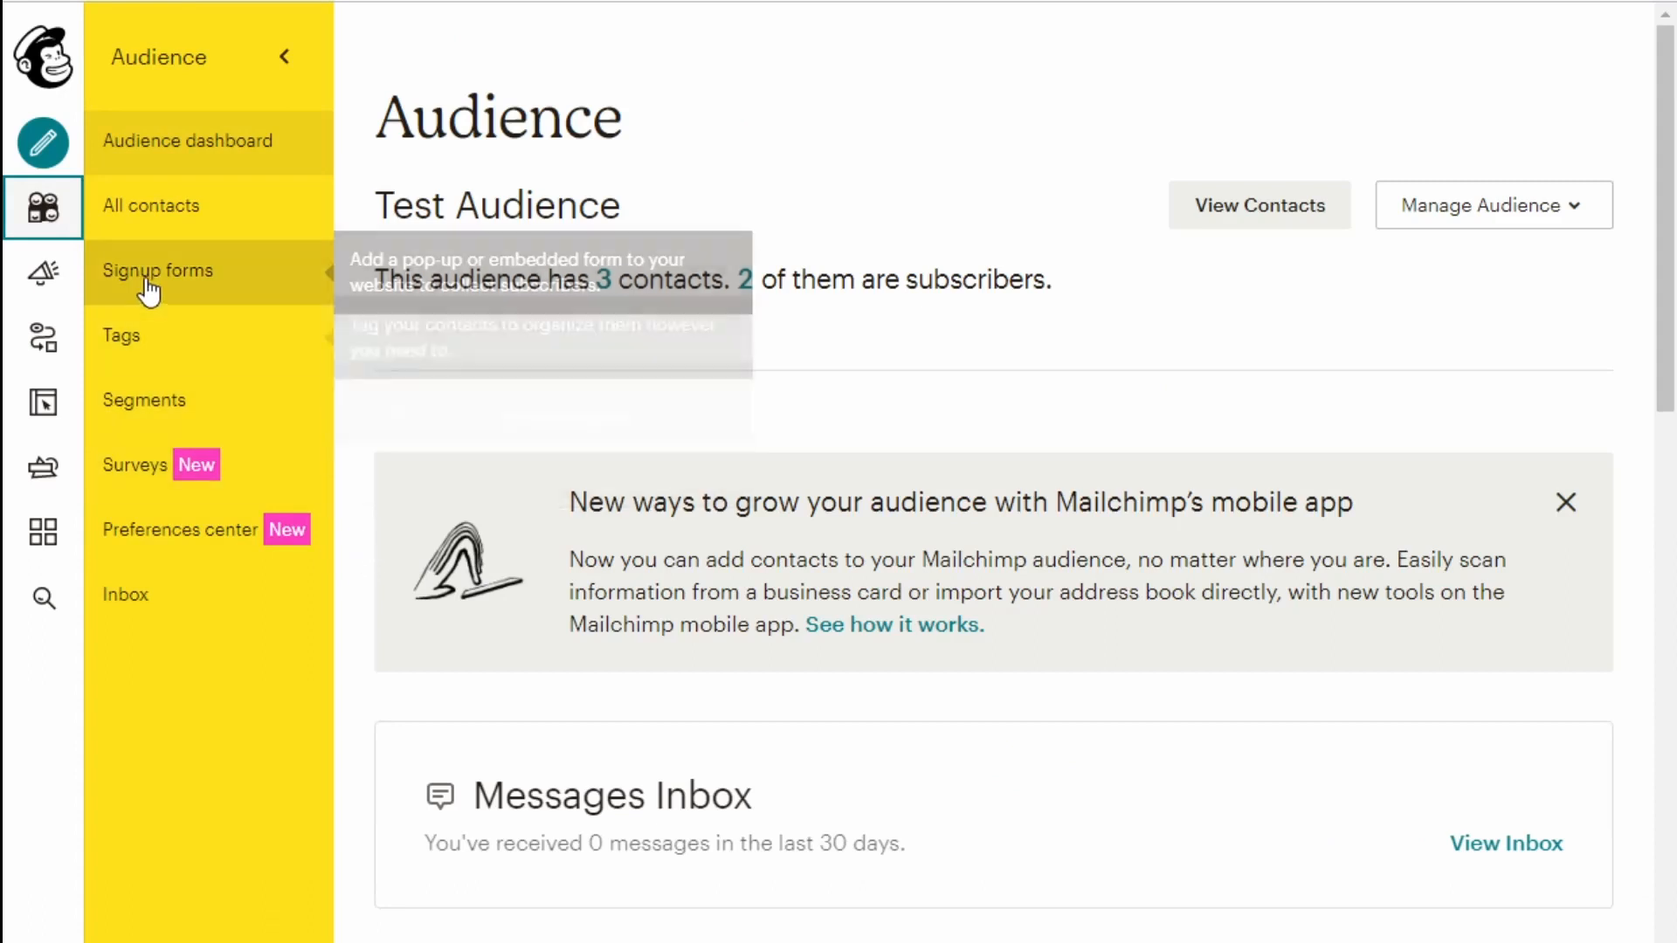
click(146, 342)
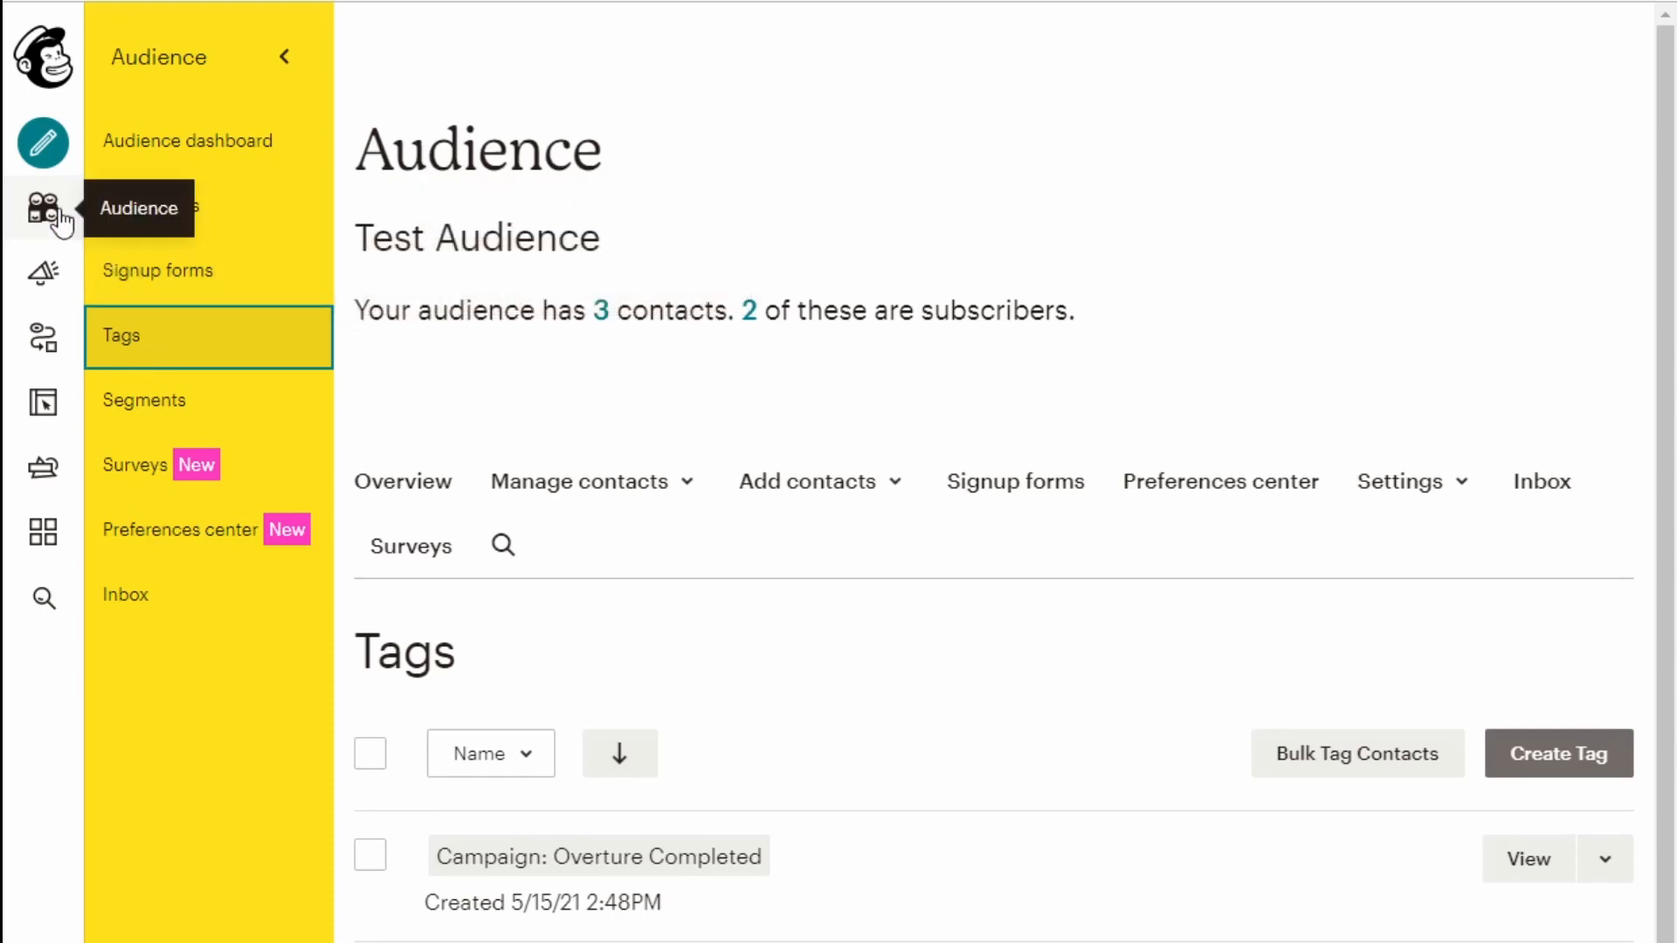
click(1578, 770)
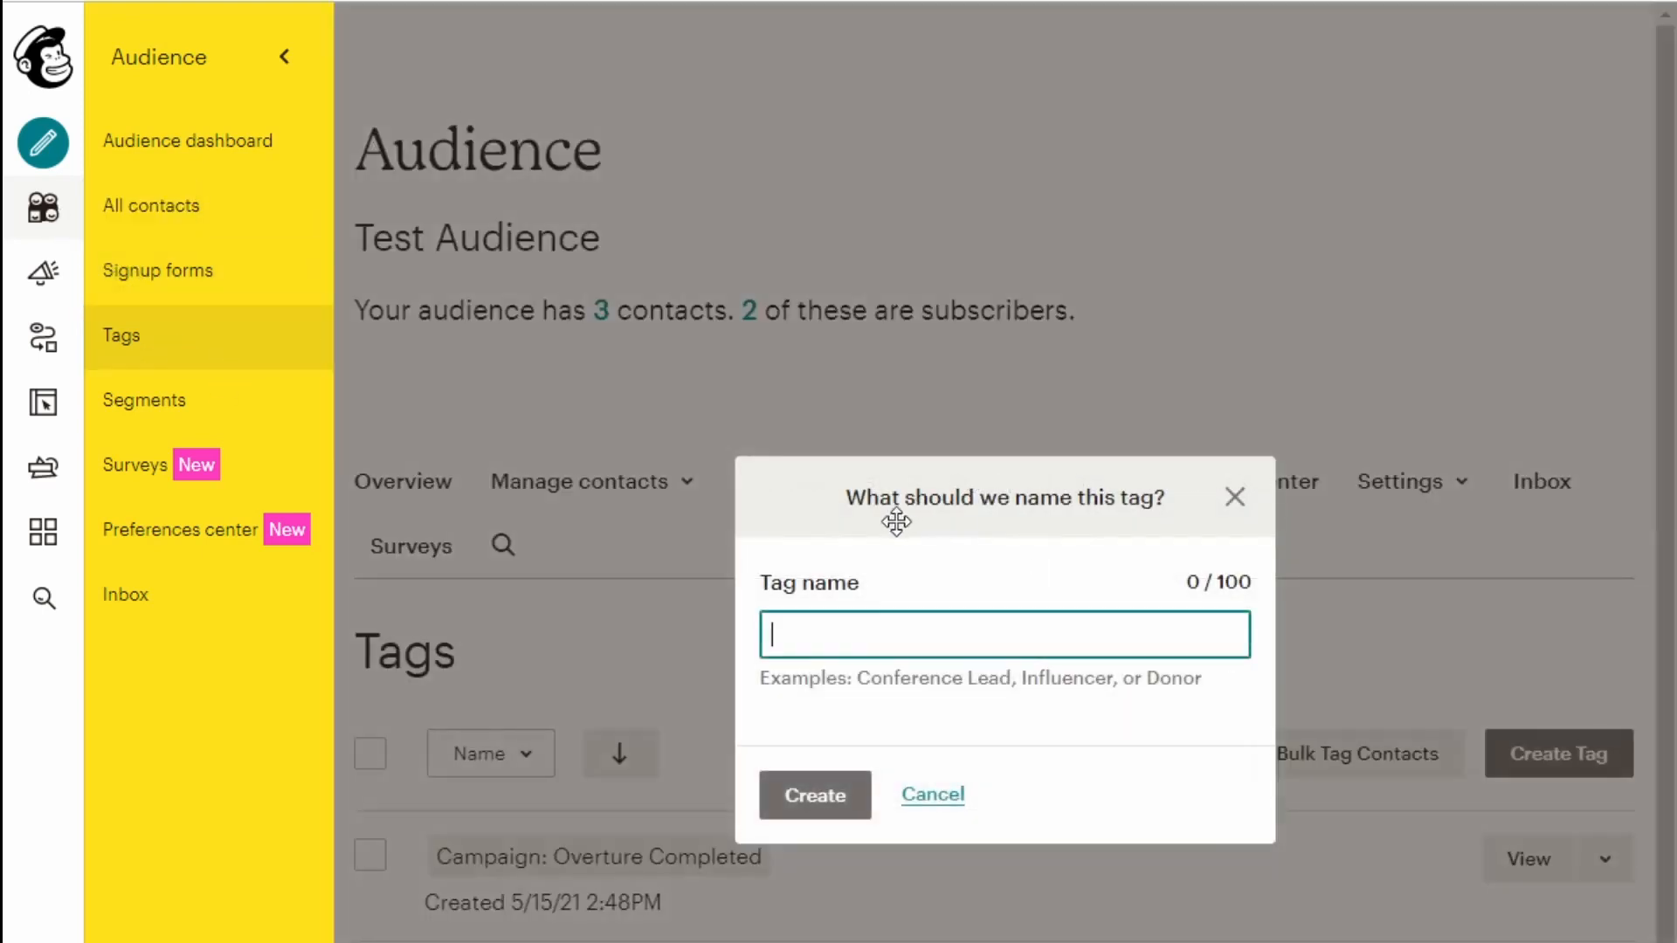
text(MV M C )
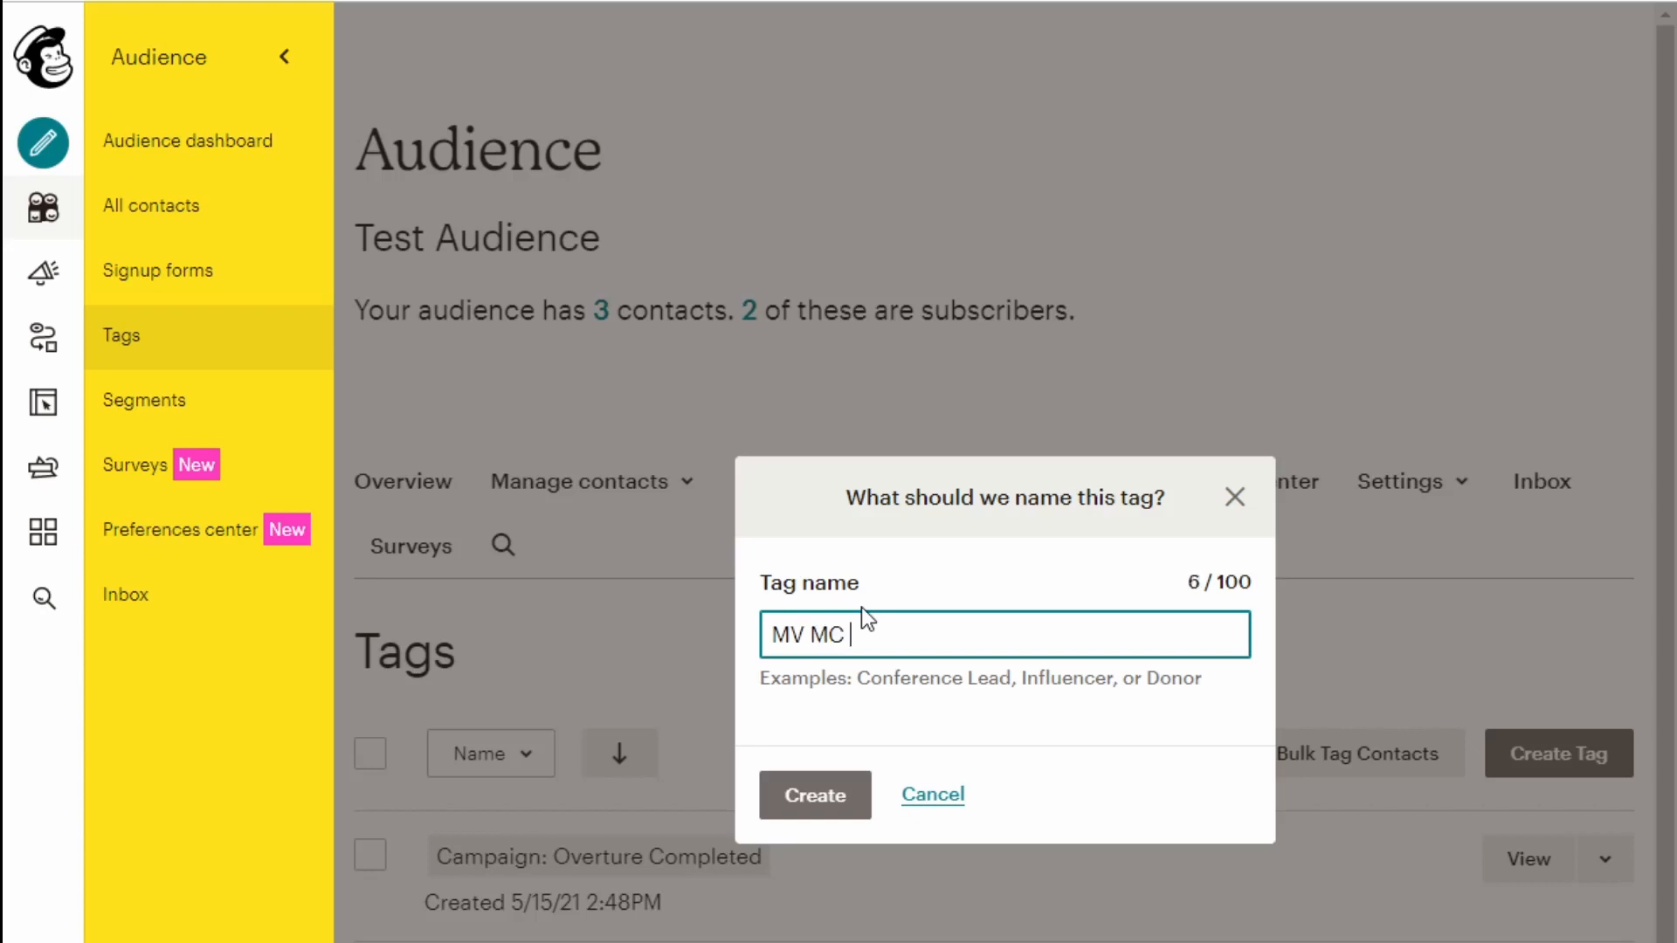
text(Completed)
drag(1011, 644, 689, 625)
key(ctrl+c)
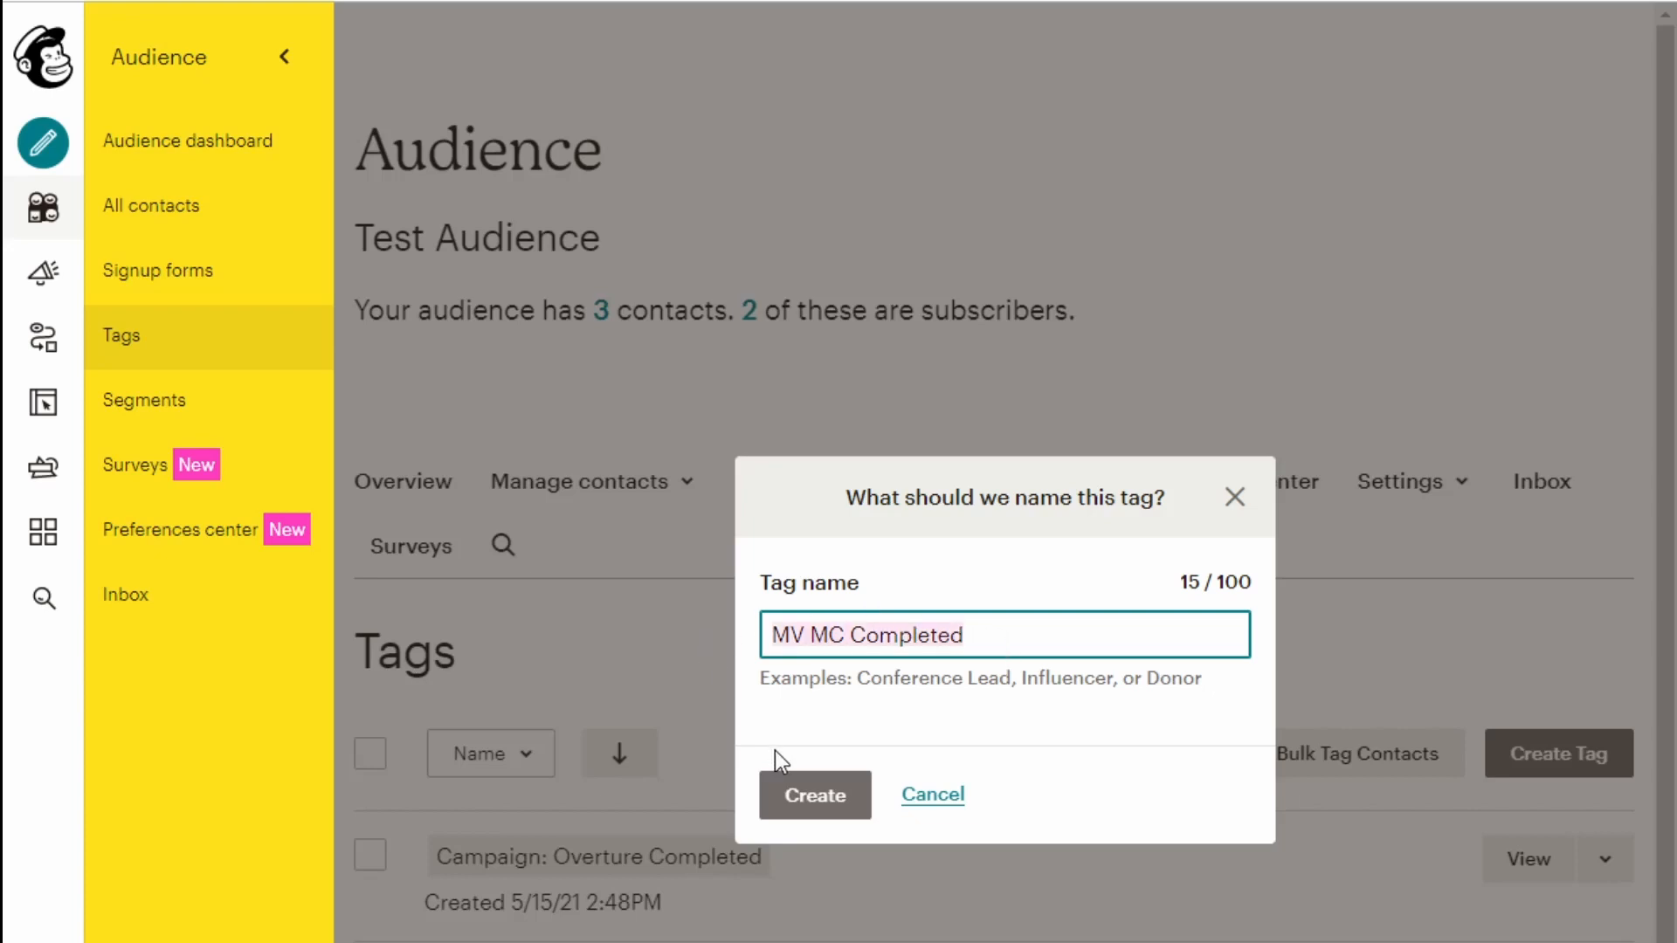
click(812, 808)
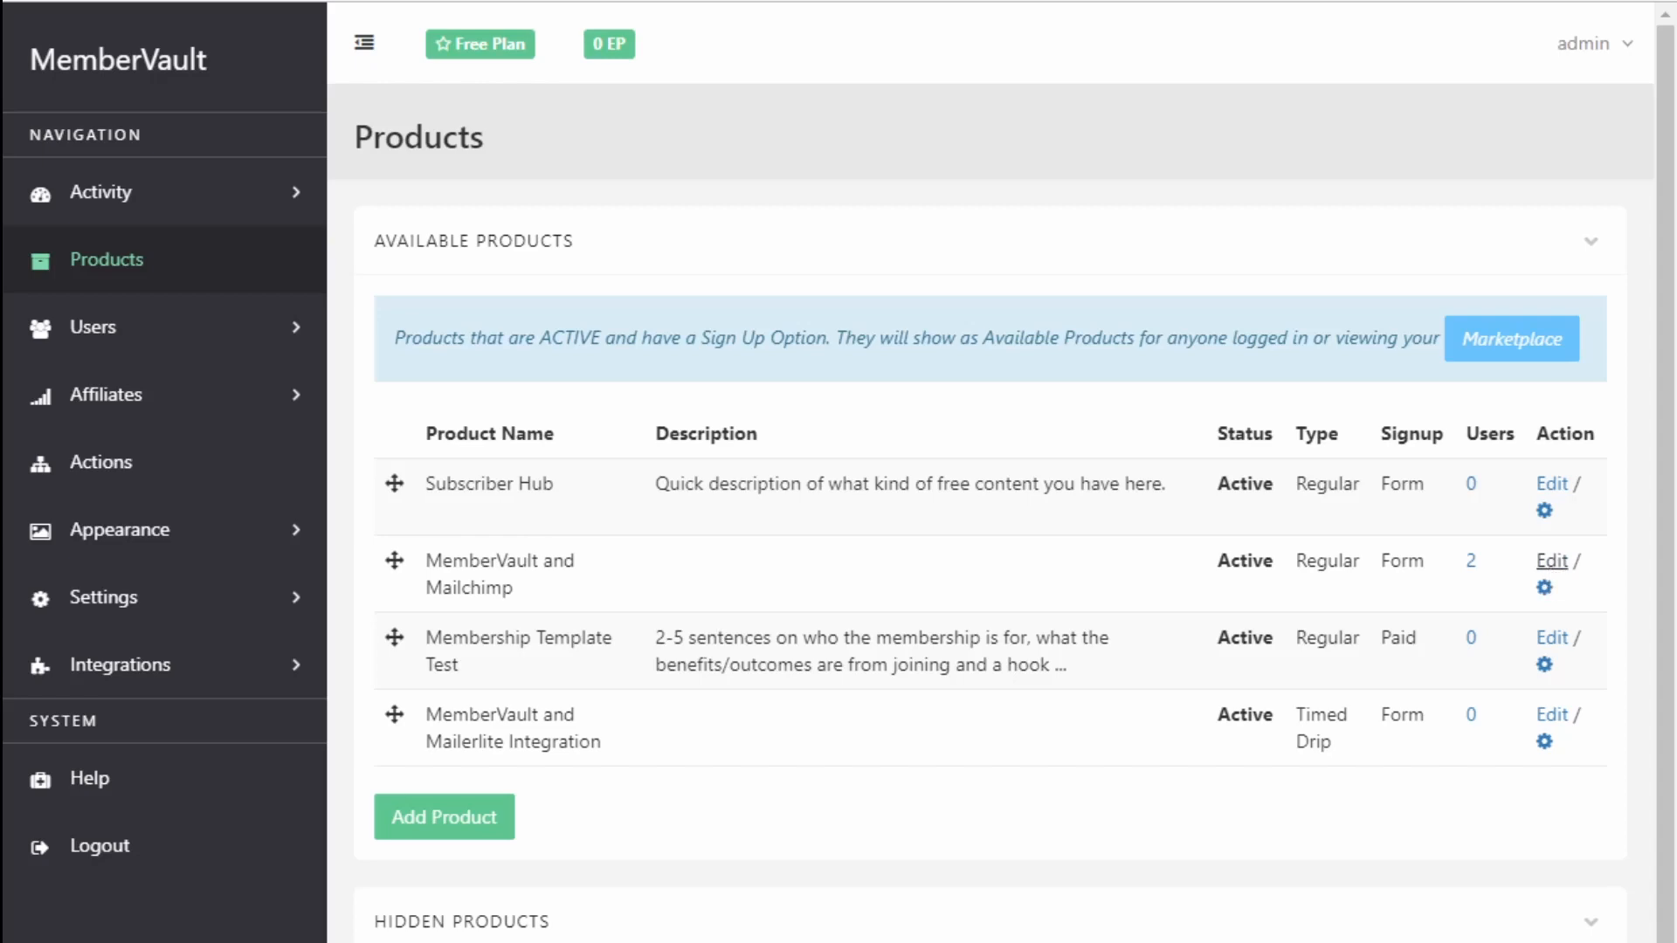
- In MemberVault, add an action to the "MemberVault and Mailchimp" product that adds the tag "MV MC Completed" when someone completes the product
click(1552, 560)
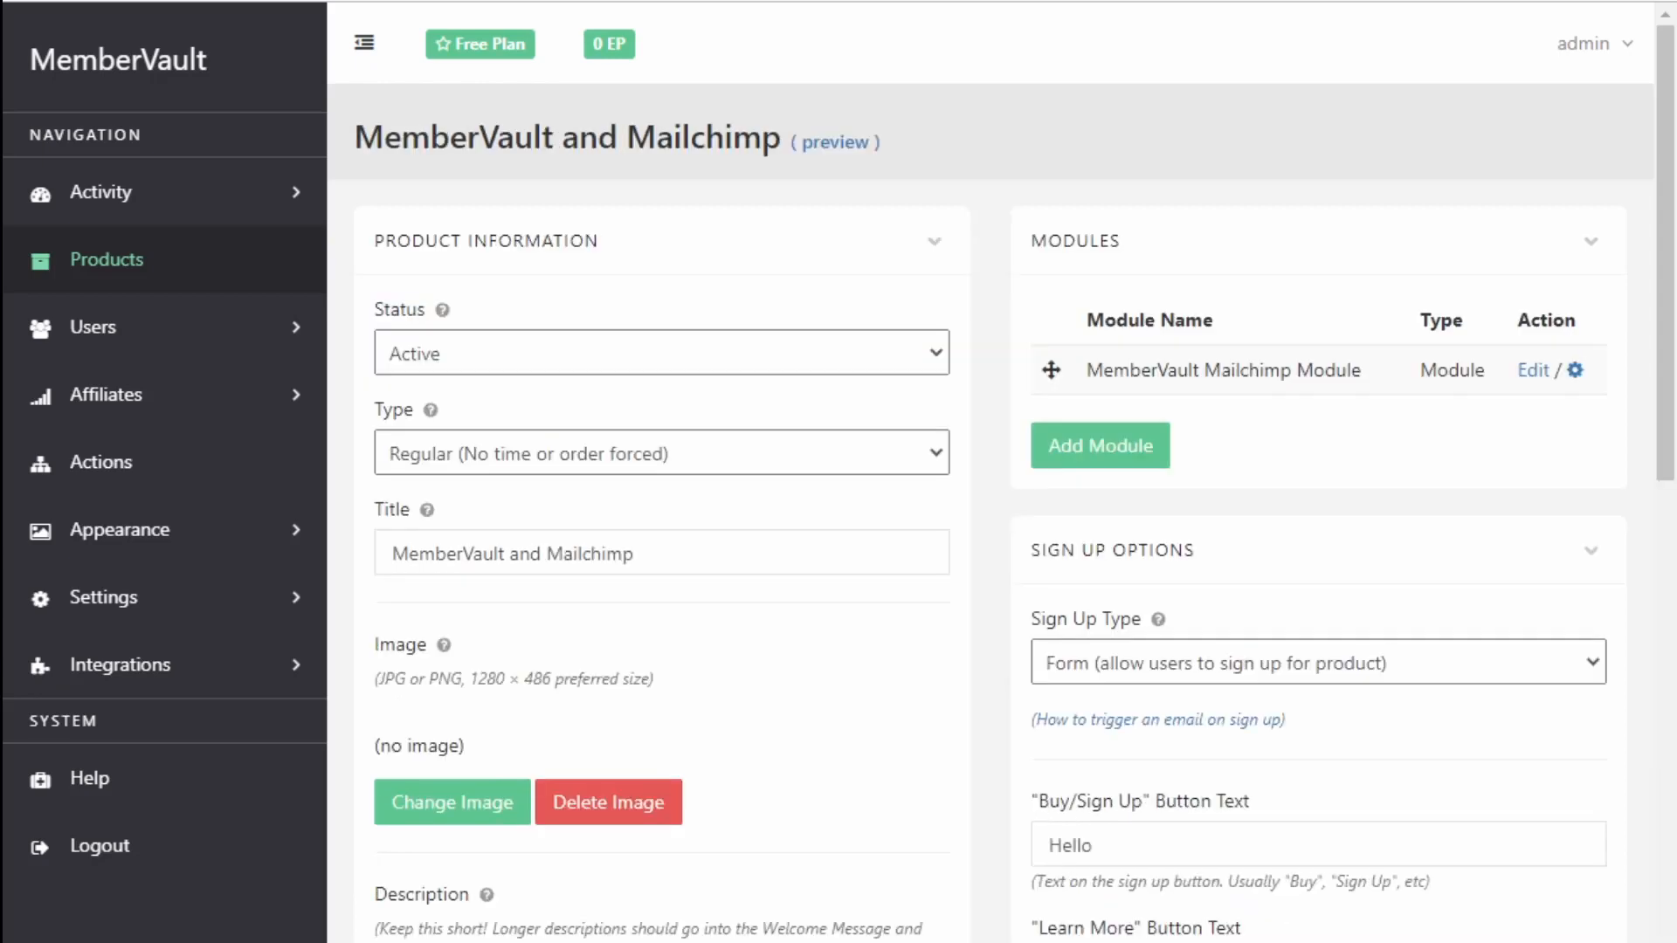
scroll(891, 418, down, 20)
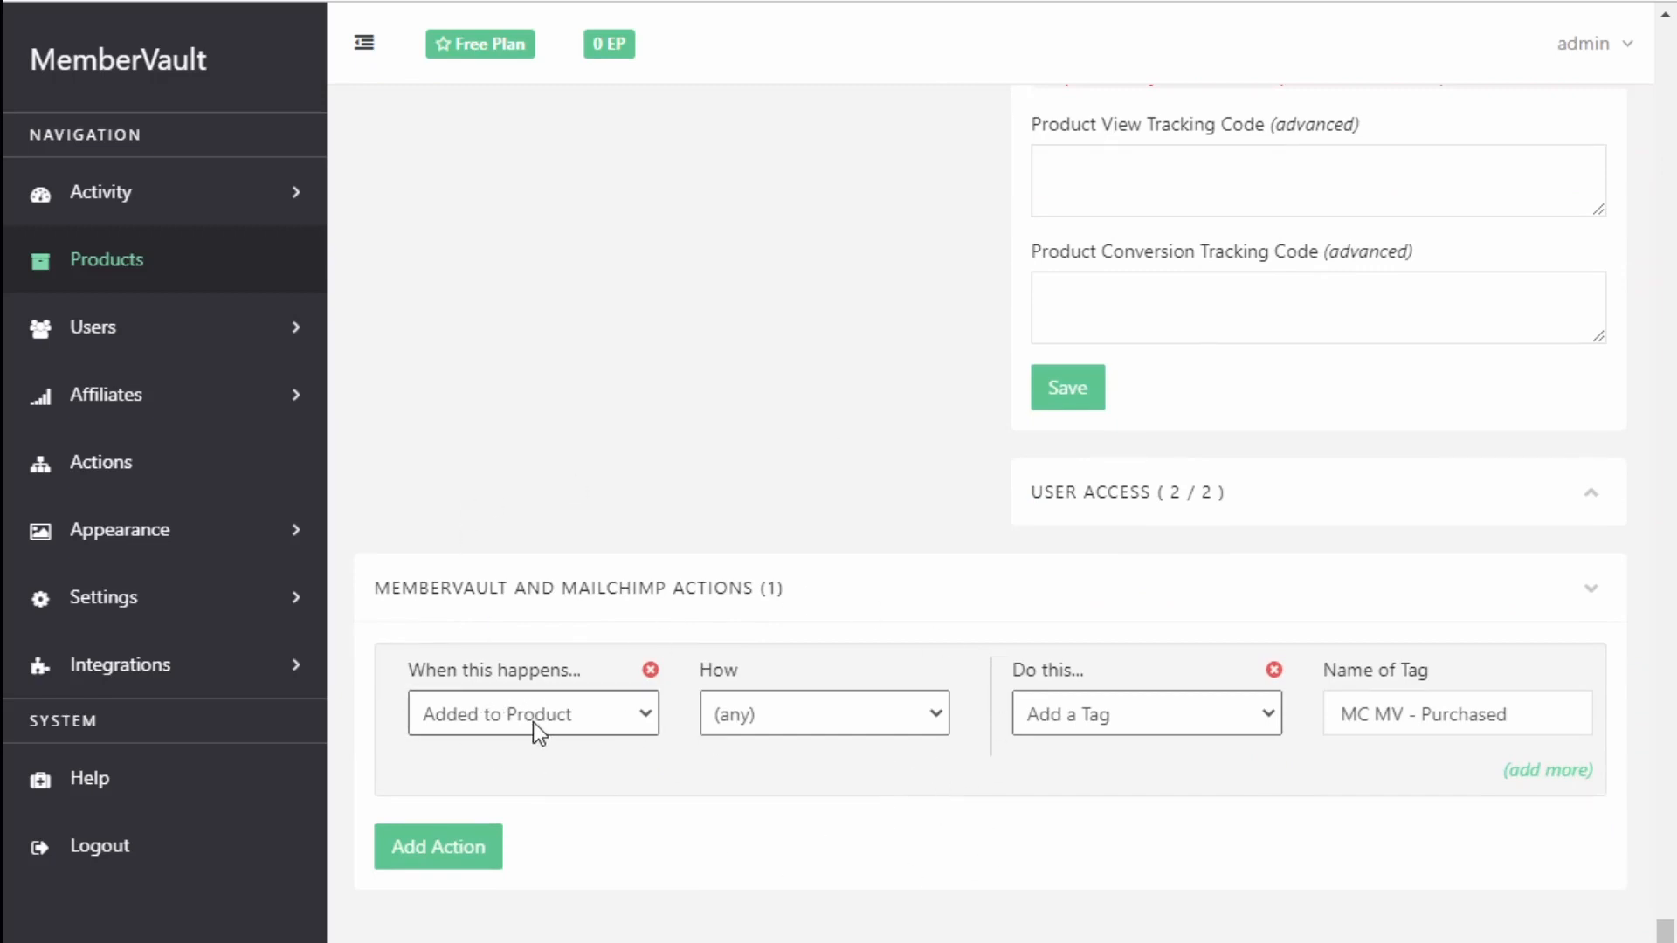
click(445, 852)
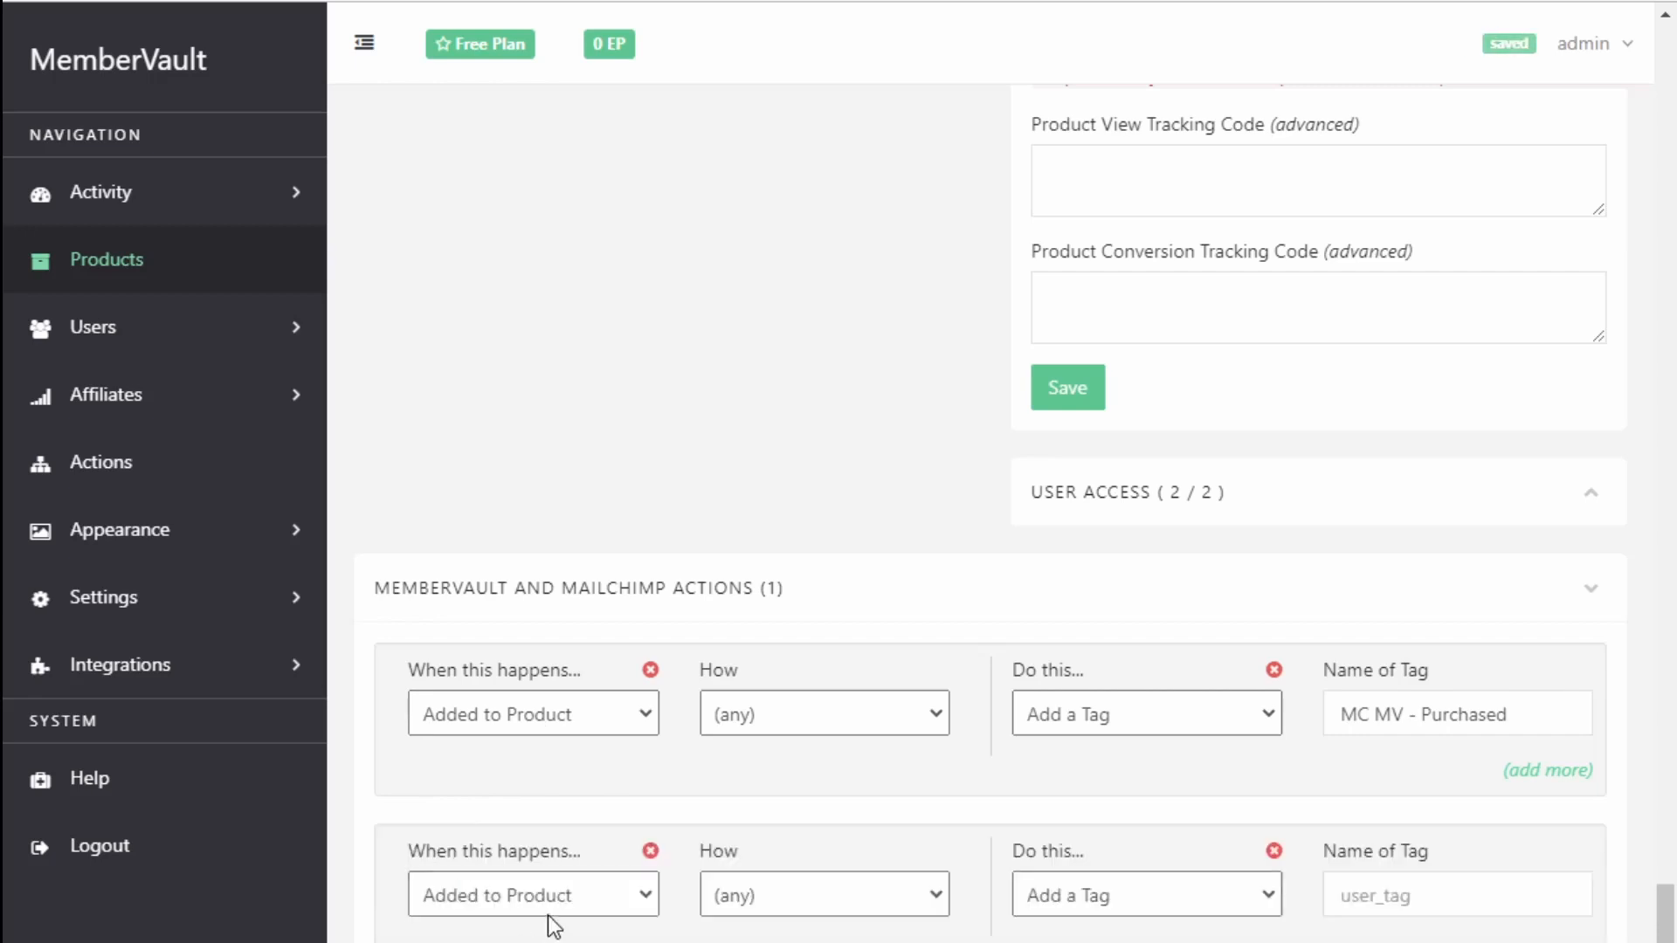
click(612, 940)
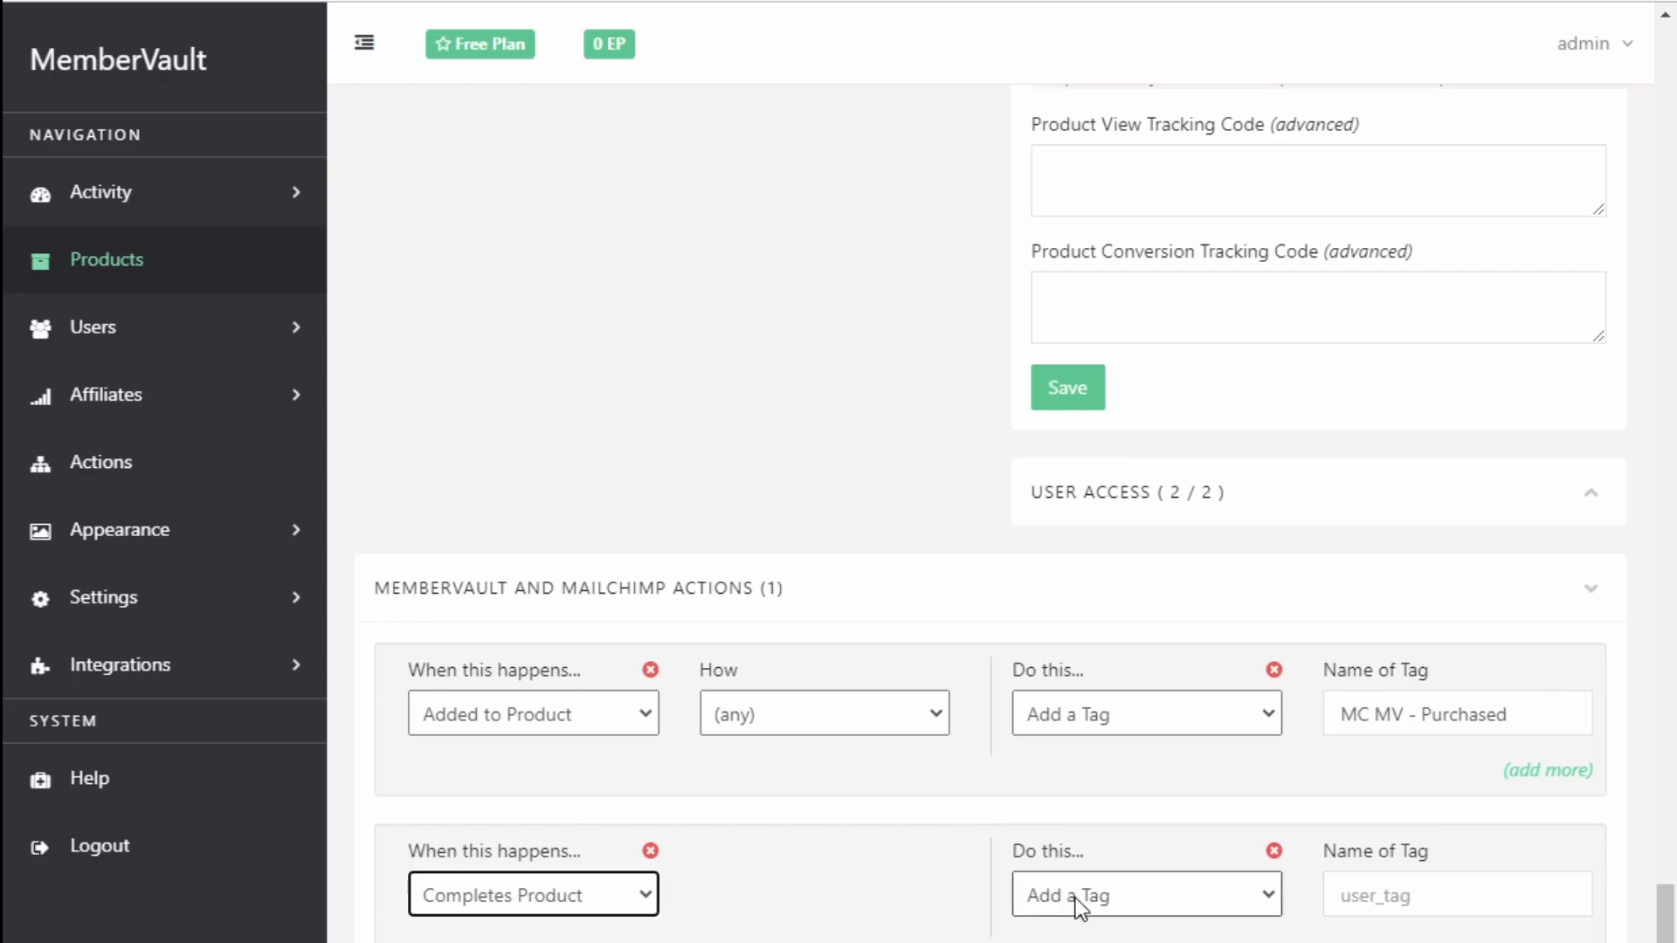
click(1380, 889)
key(ctrl+v)
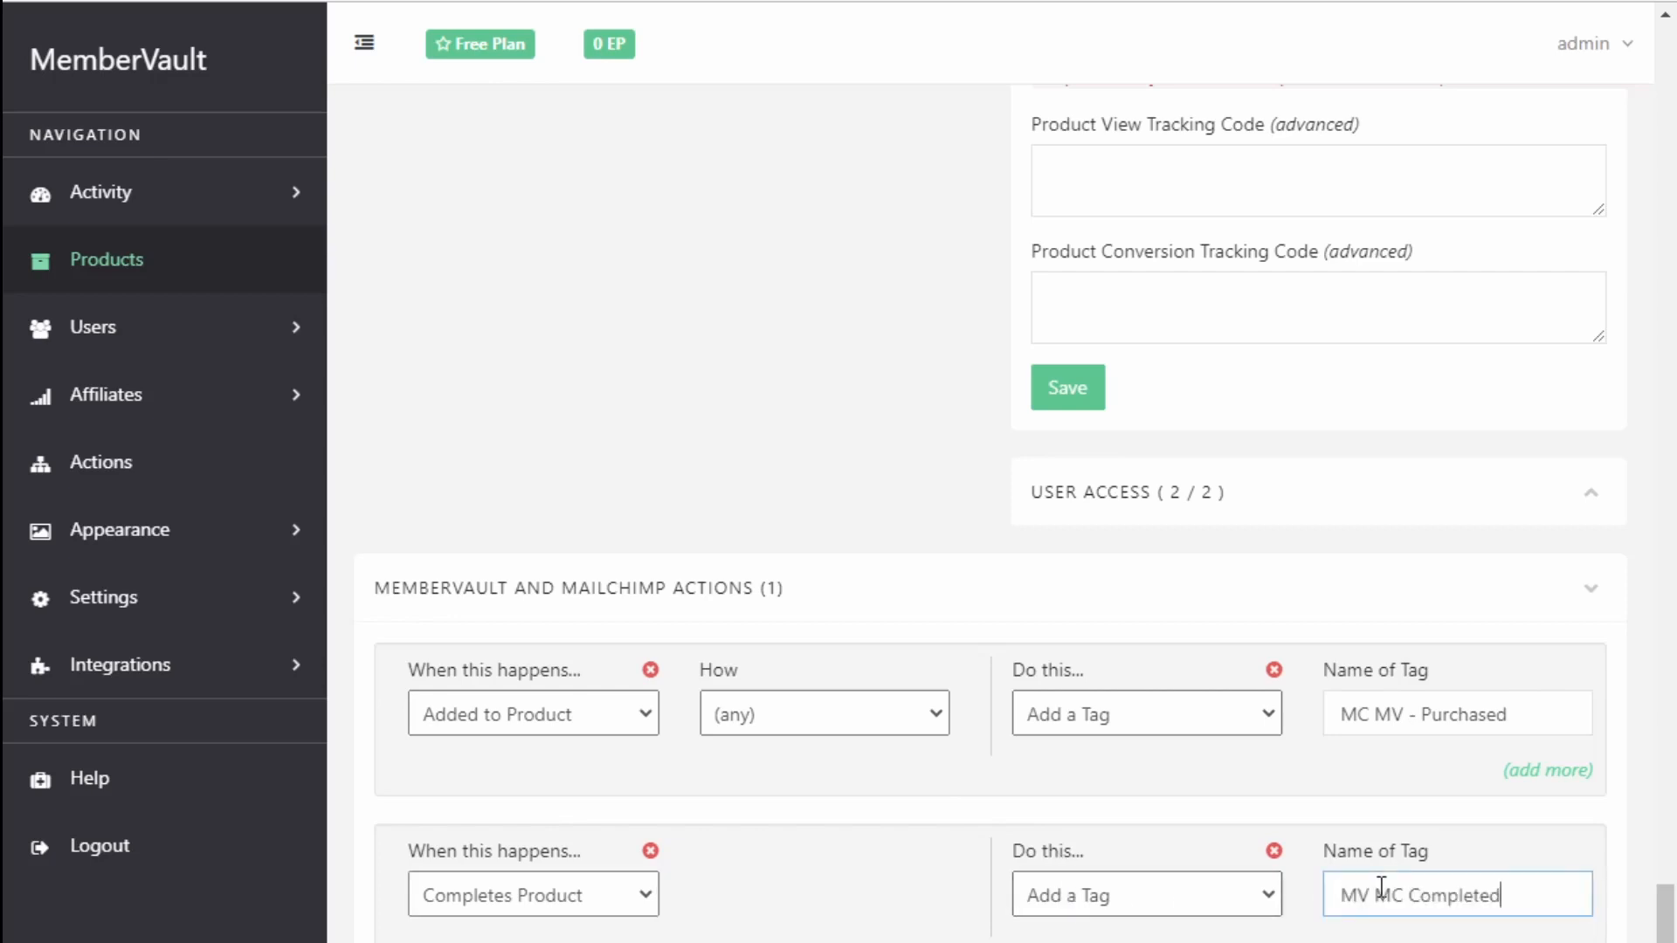
key(Tab)
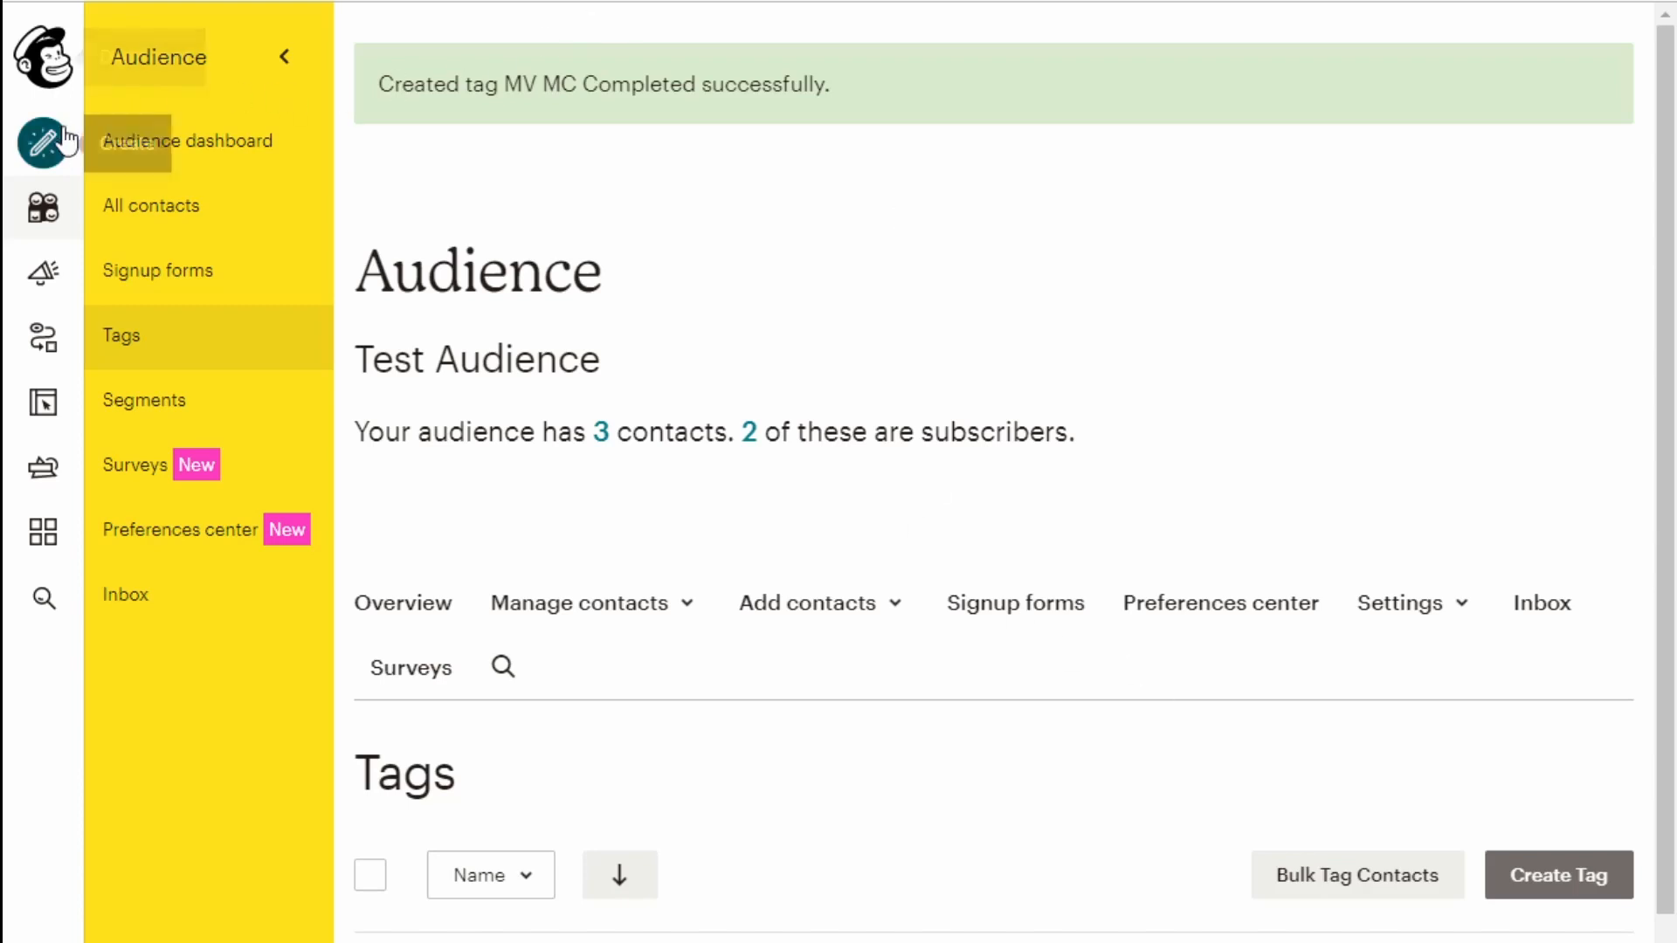
- In Mailchimp, create an automated "Email subscribers when they're tagged" campaign named "MC MV Complete Email" for Test Audience
click(43, 142)
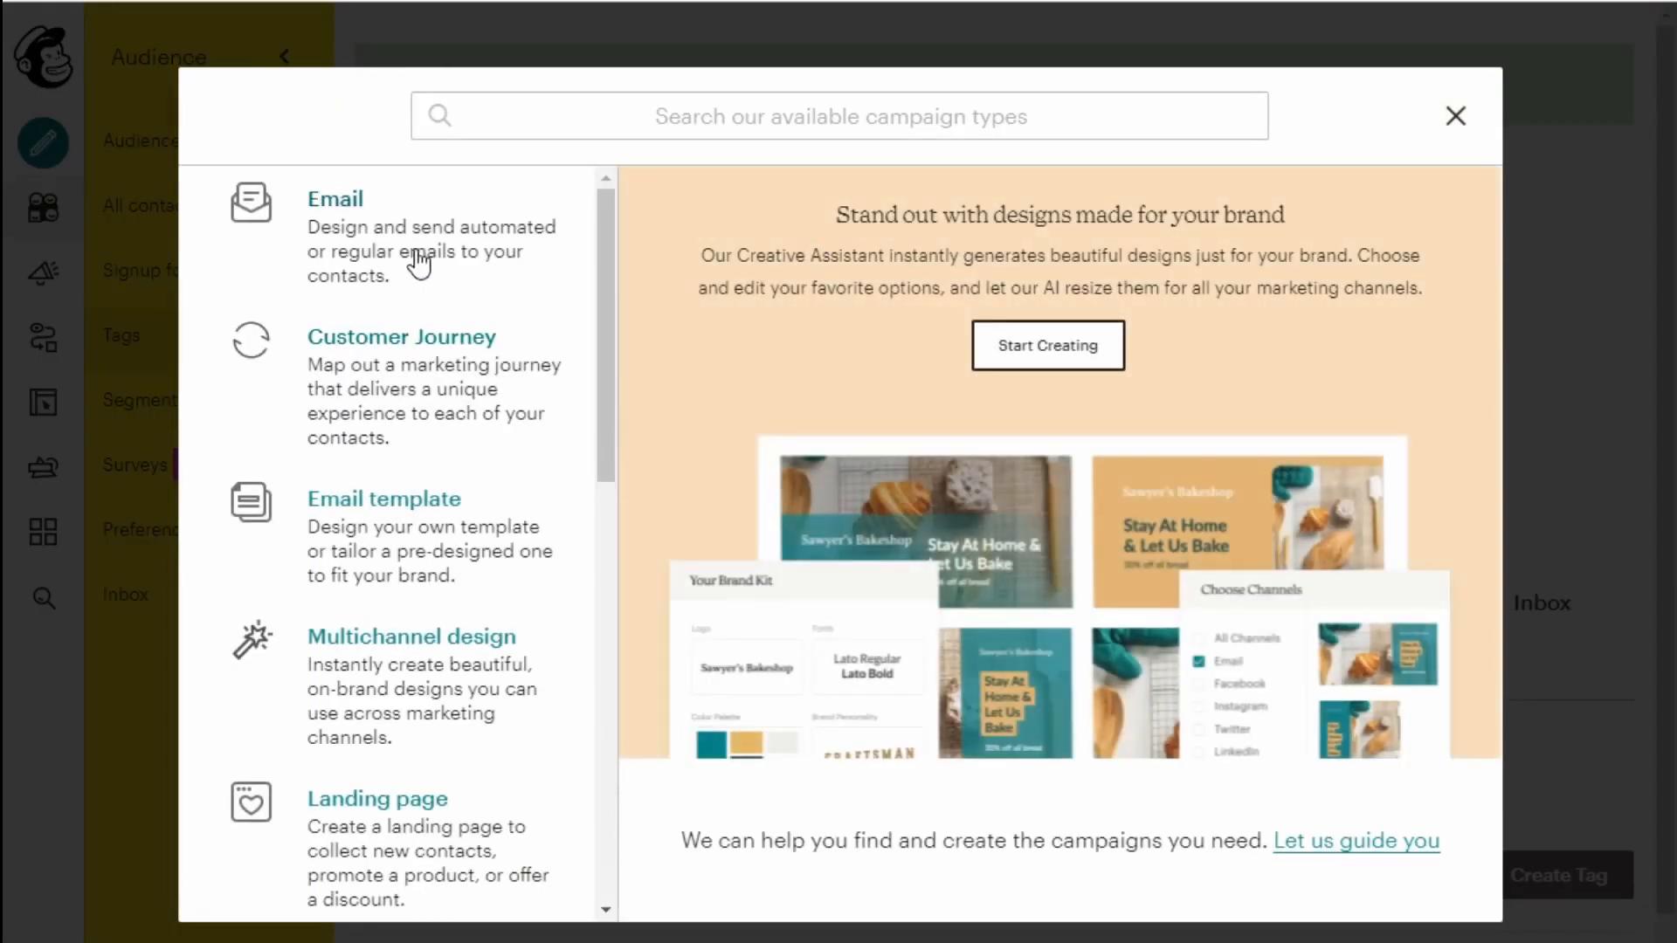
click(419, 260)
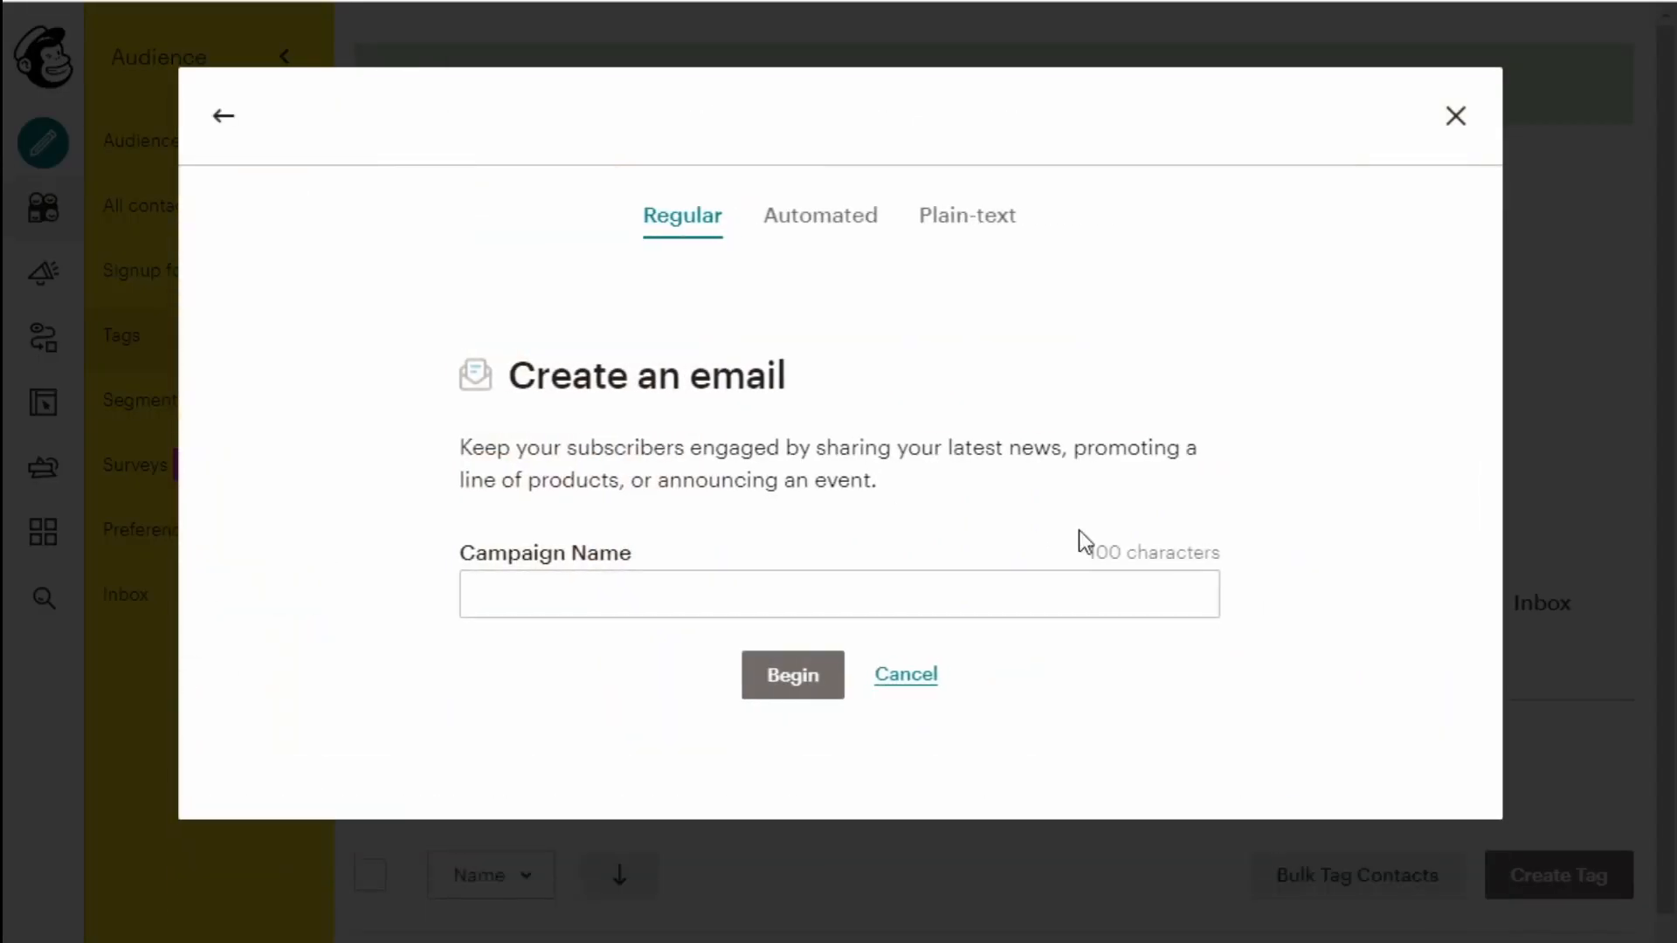
click(836, 232)
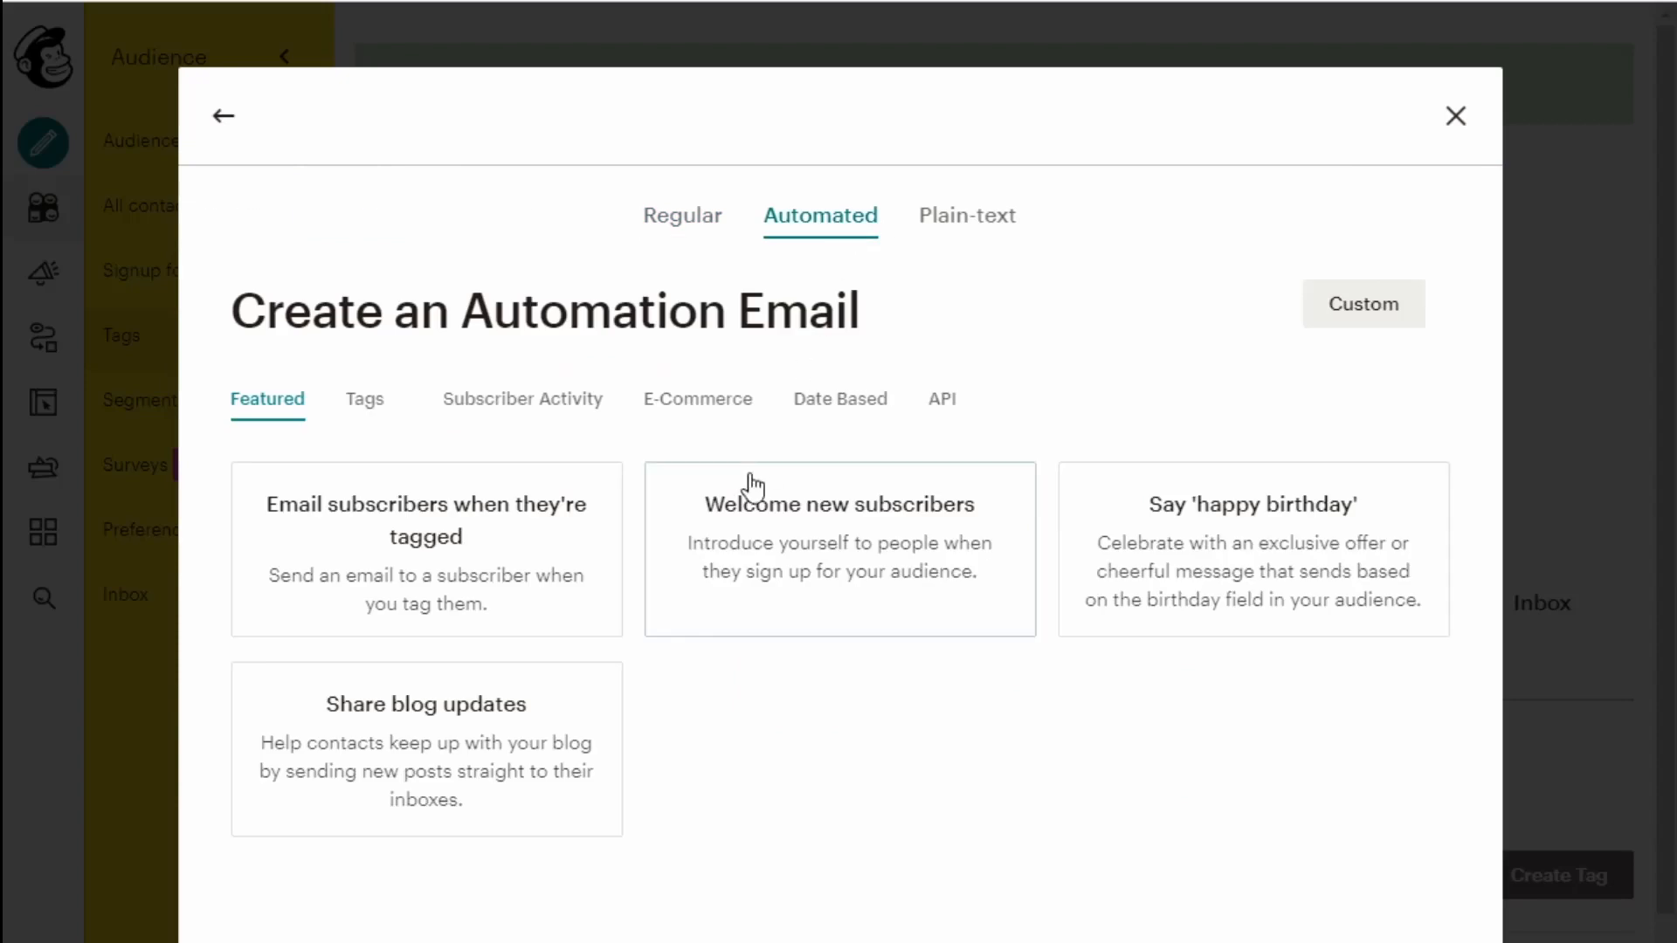
click(436, 554)
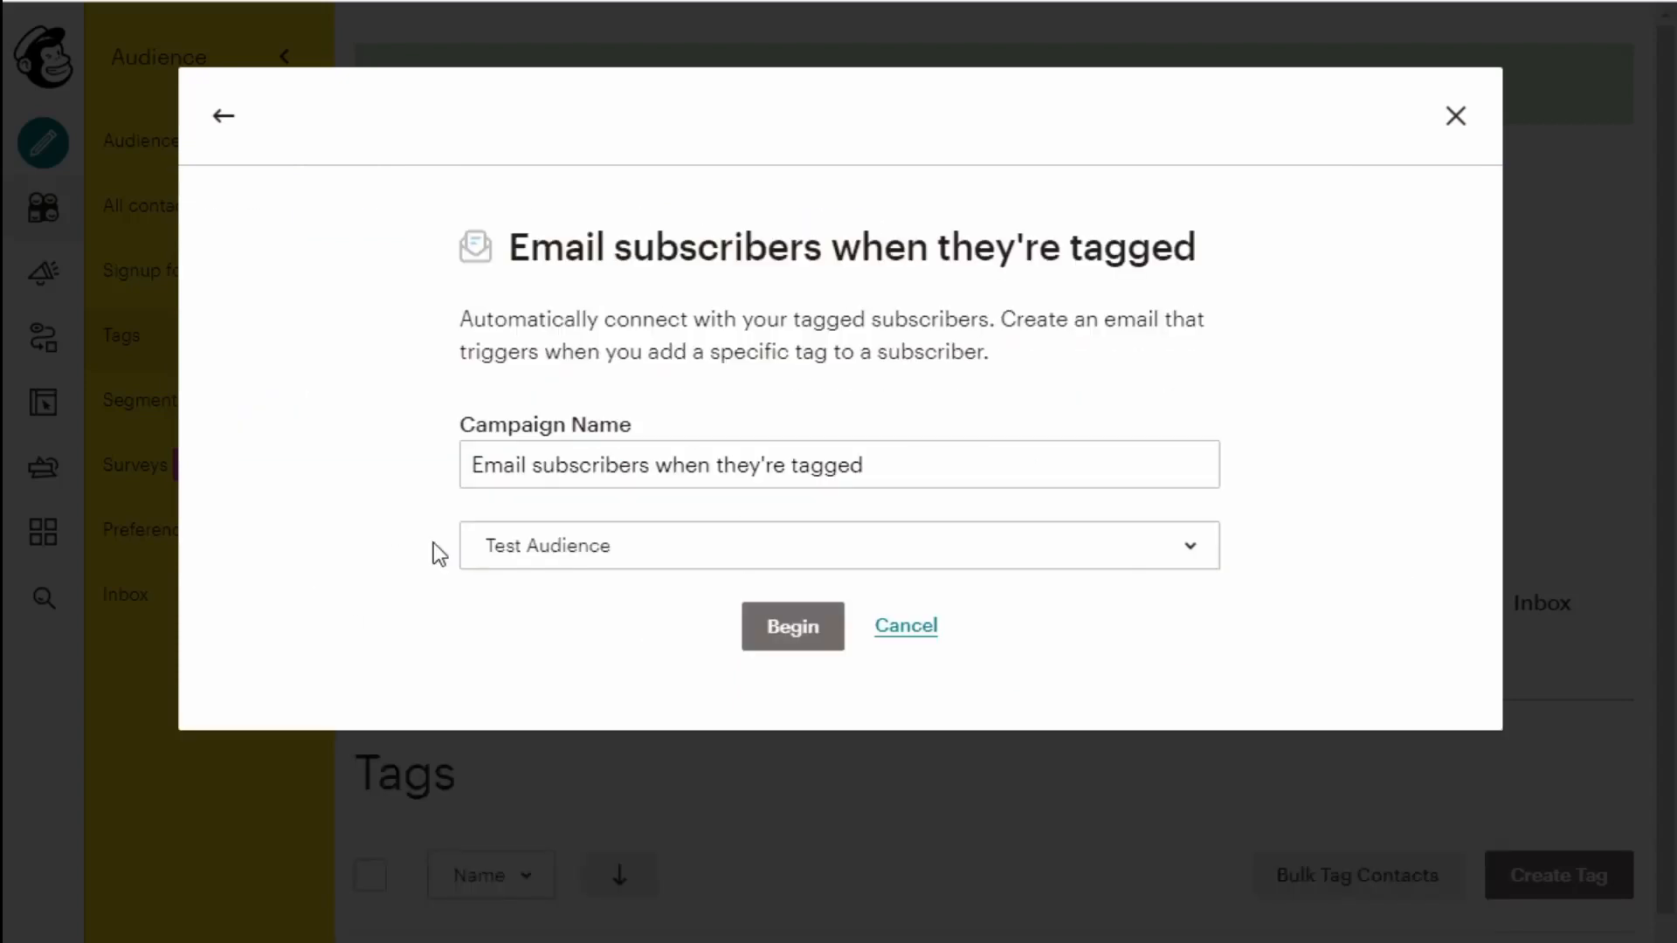
drag(826, 436, 460, 408)
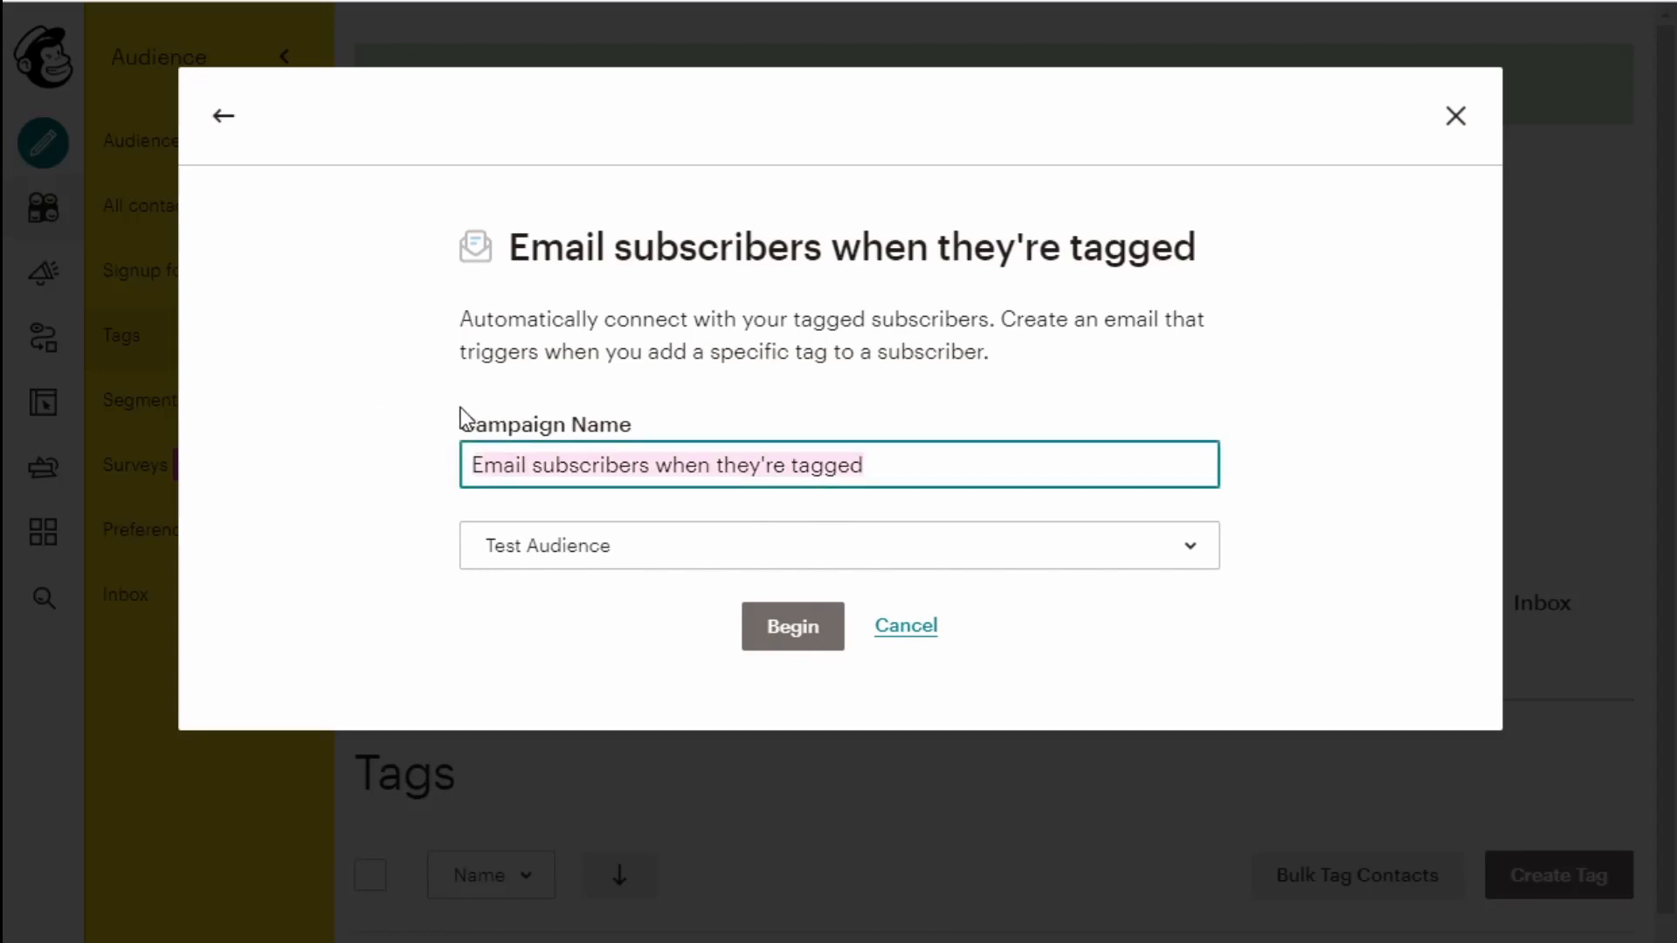
text(MC MV C)
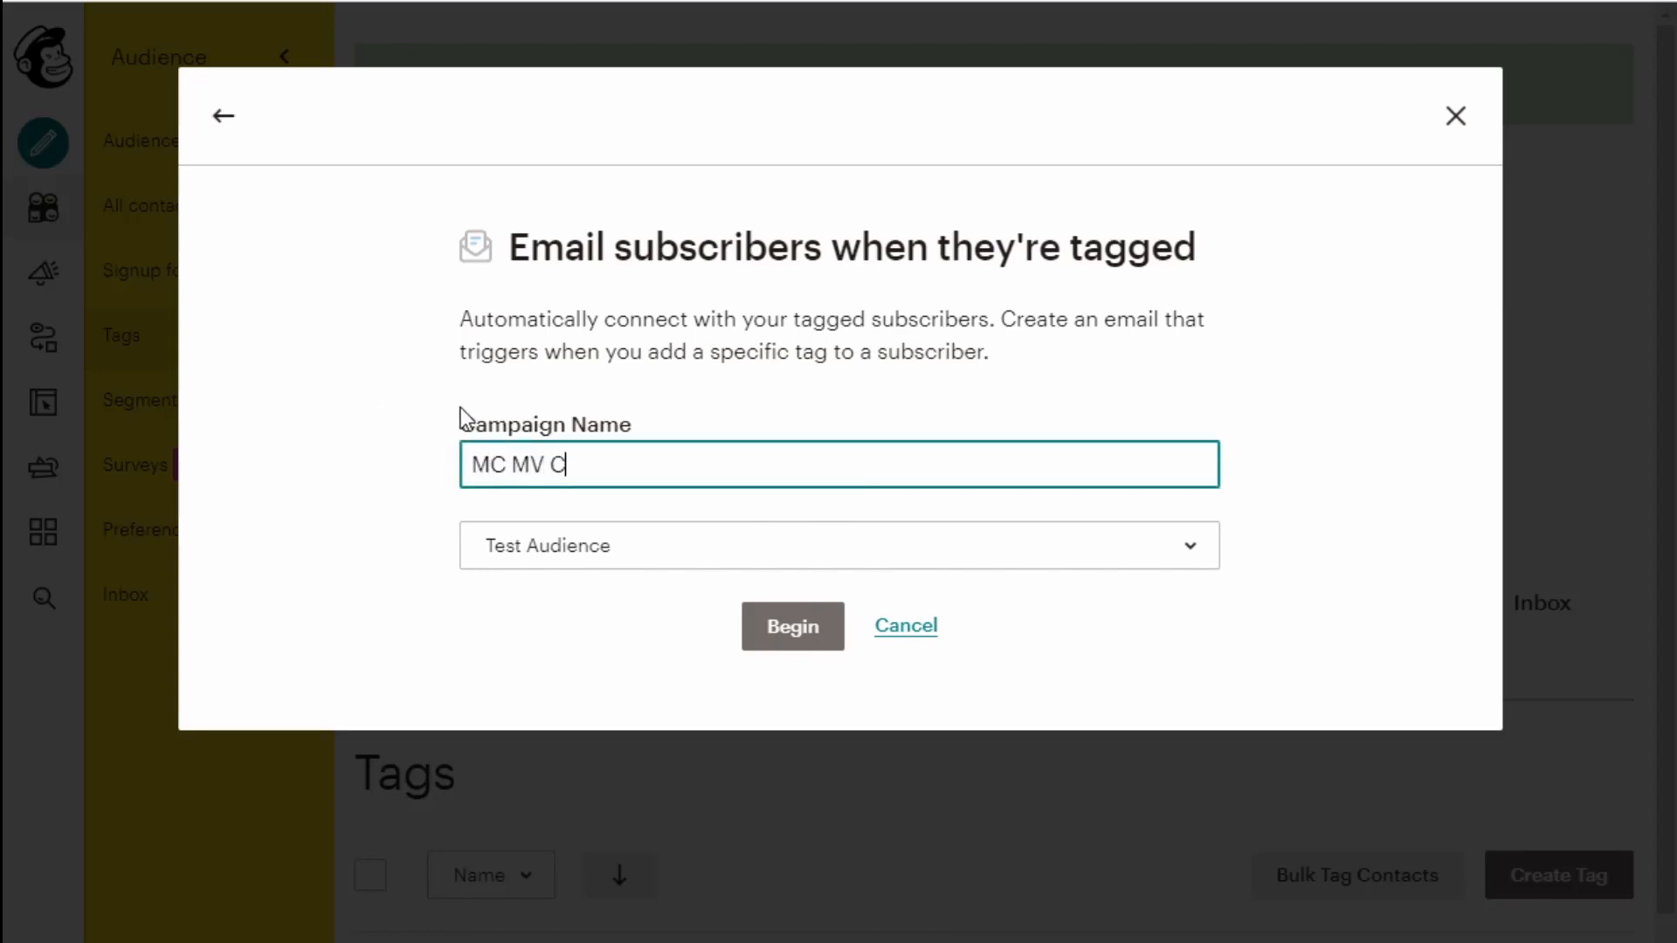
text(omplete Email)
click(536, 554)
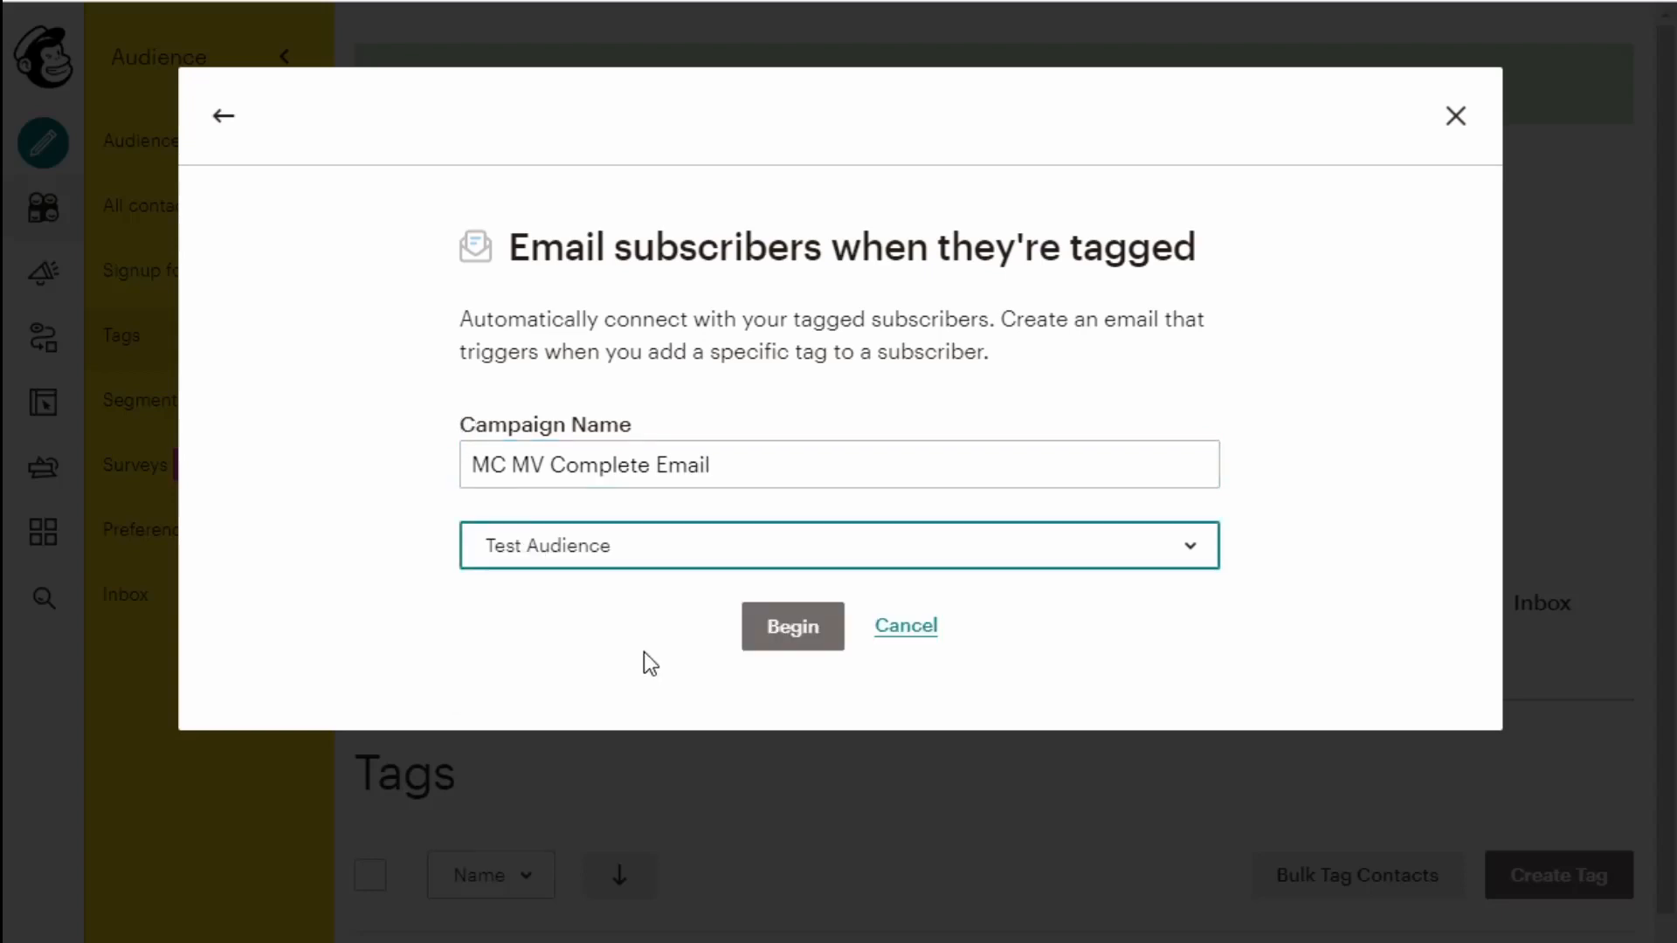
click(758, 639)
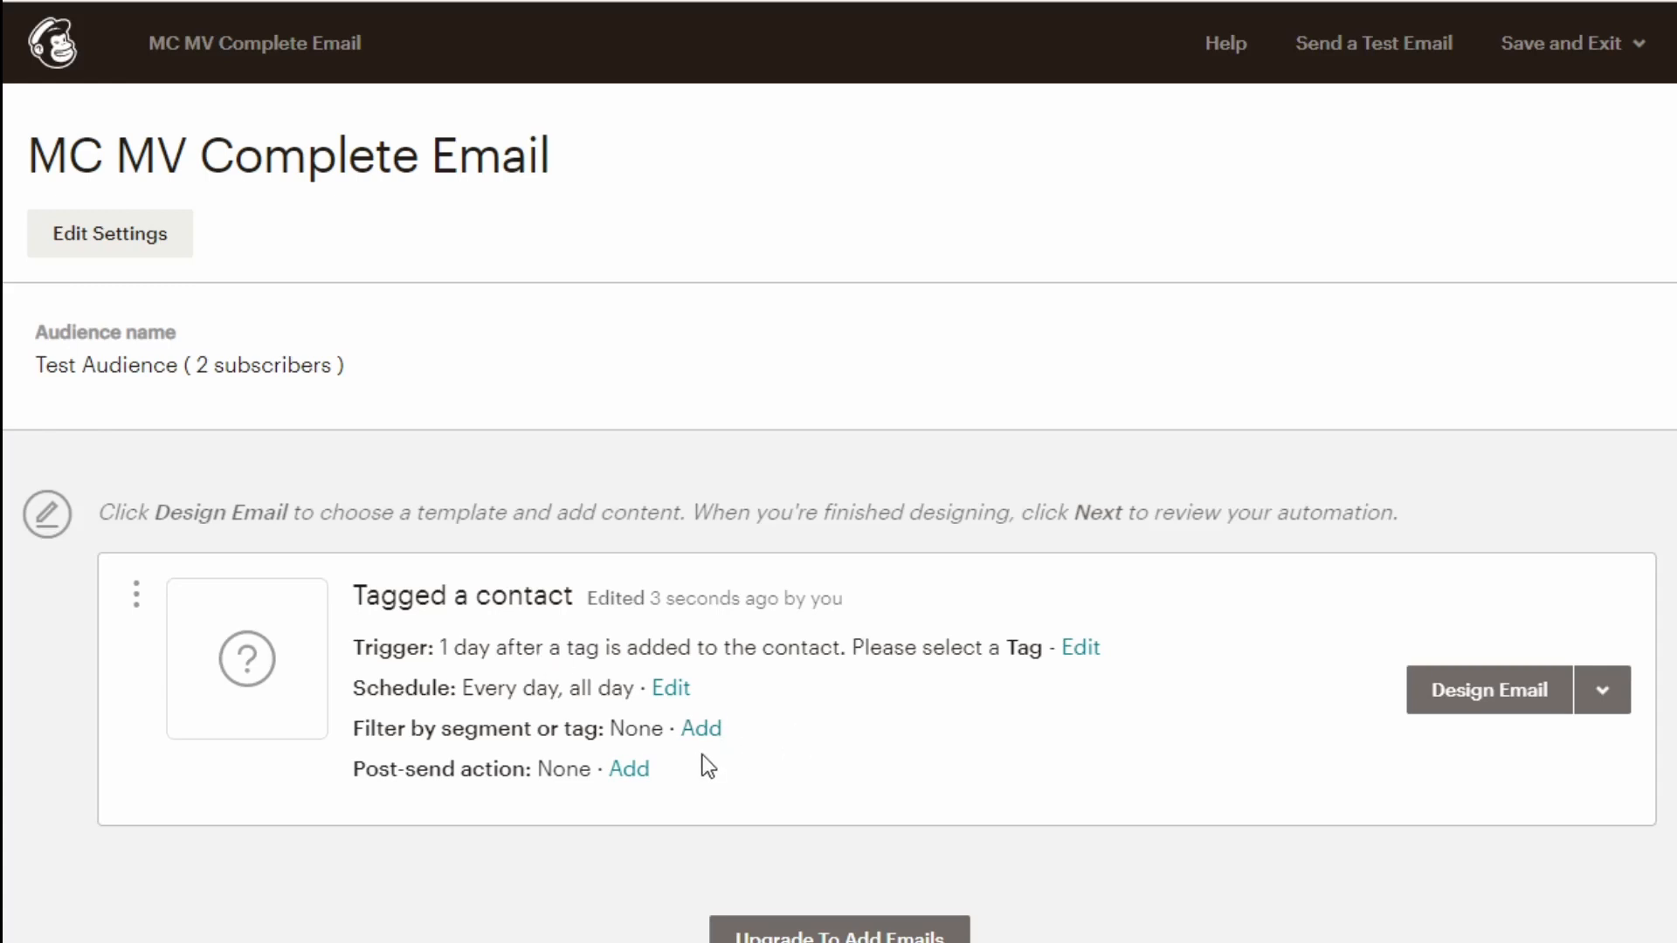
- Set the automation's trigger to send immediately after the tag "MV MC Completed" is added, and update it
click(1079, 653)
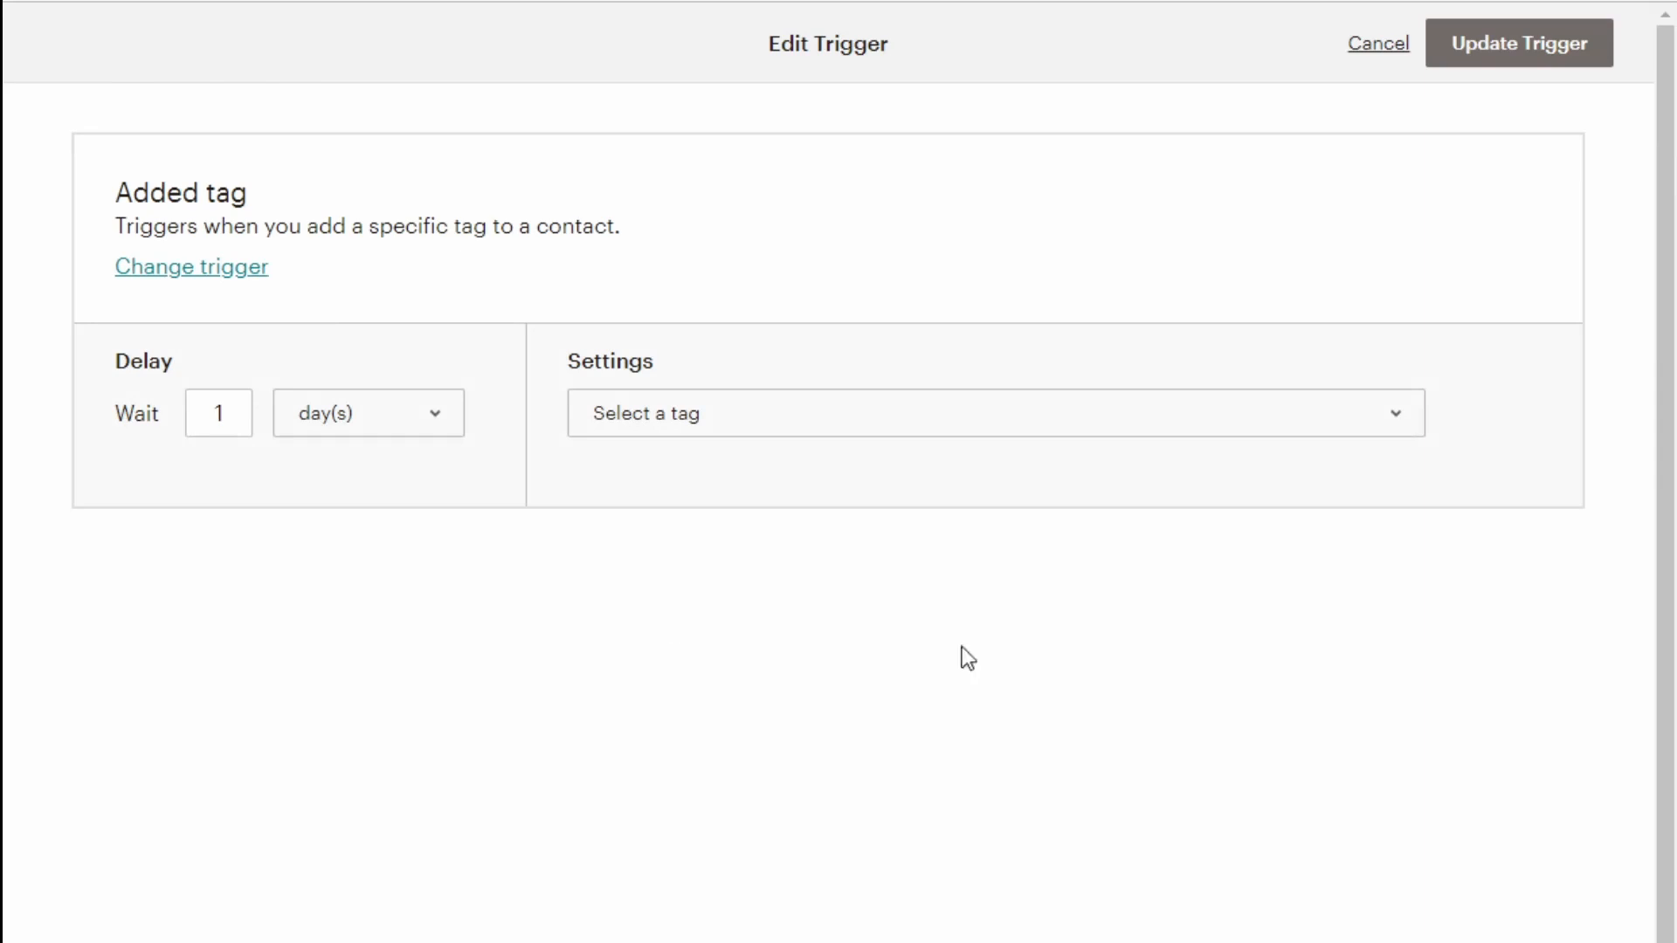
click(356, 413)
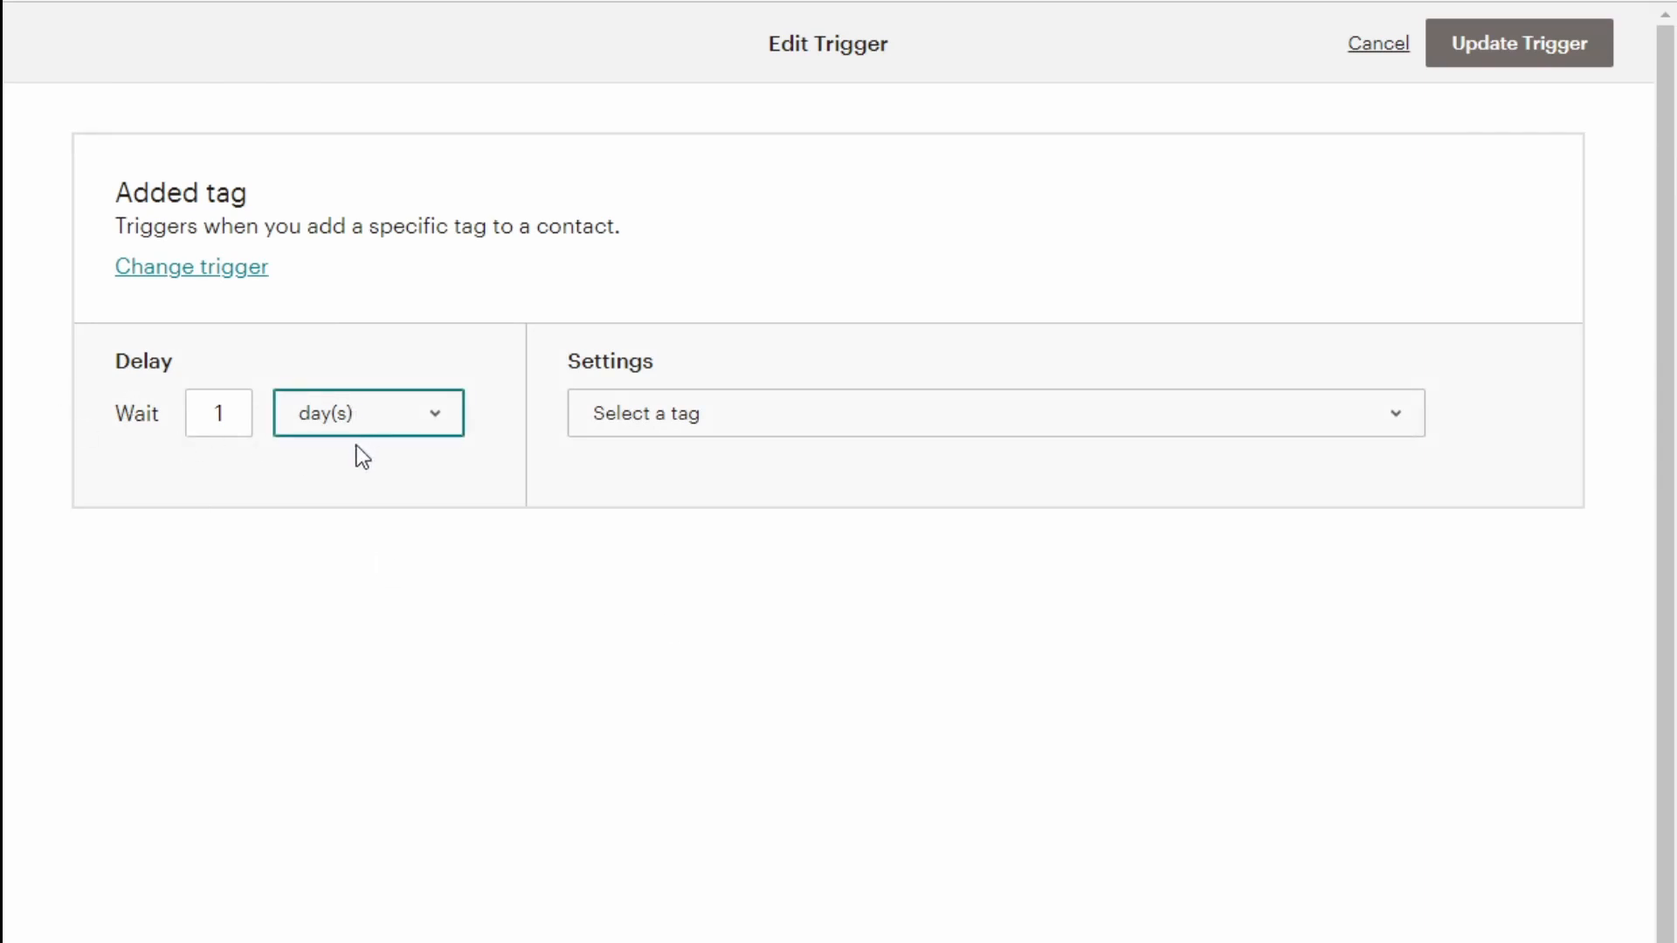
click(357, 446)
click(821, 413)
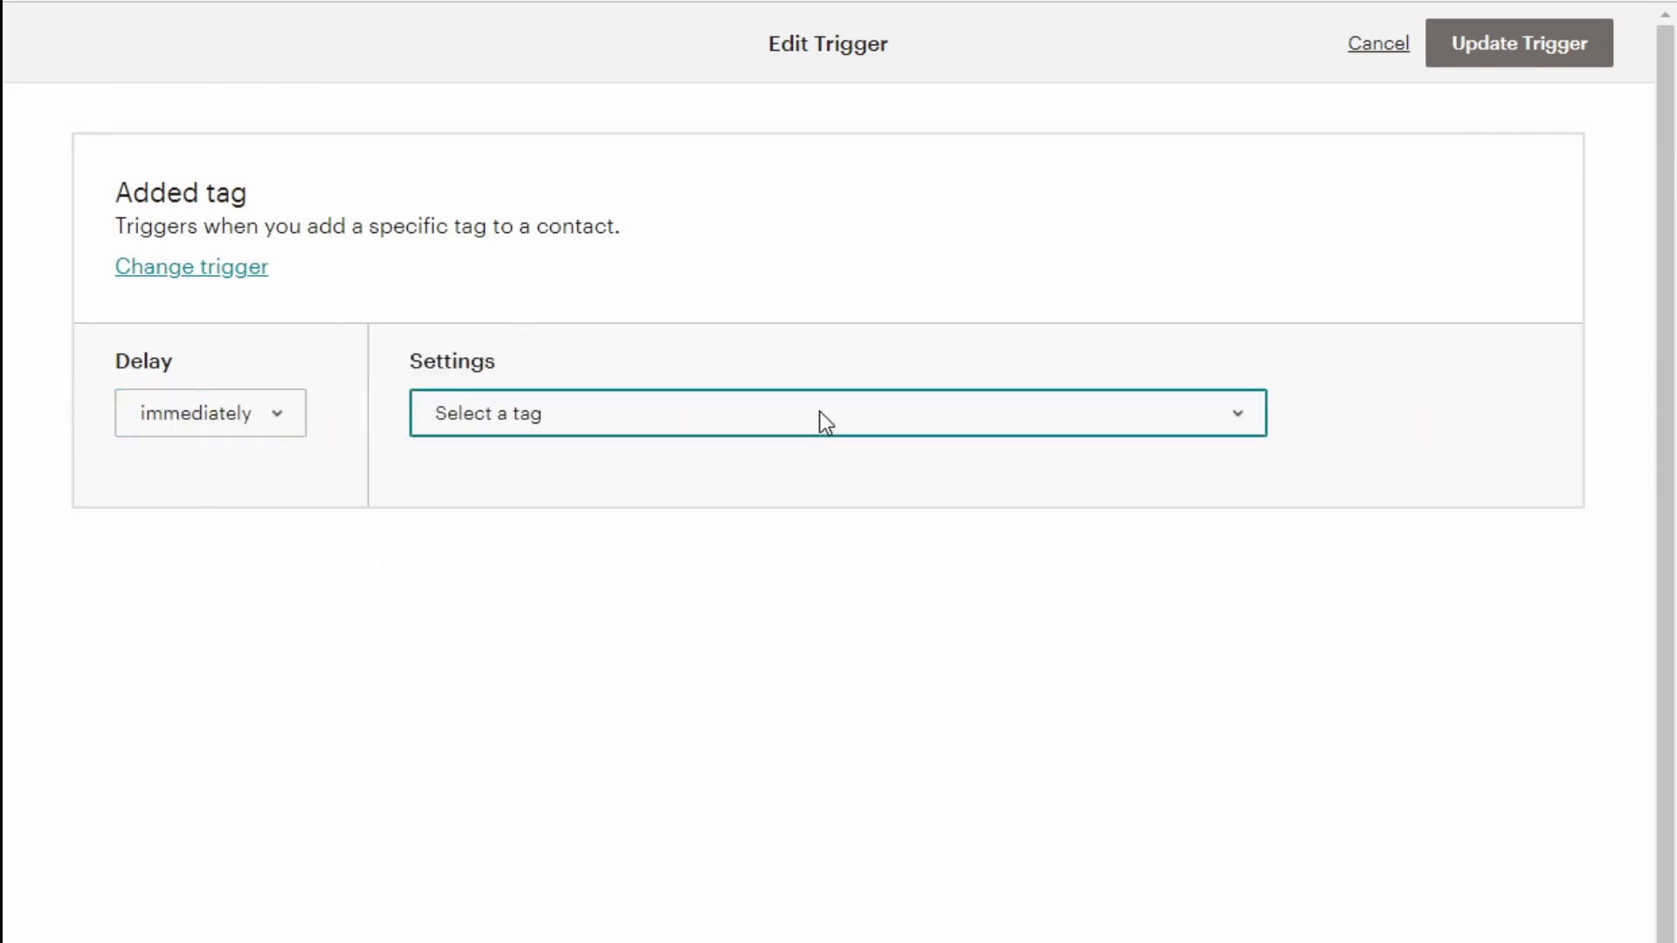
click(597, 556)
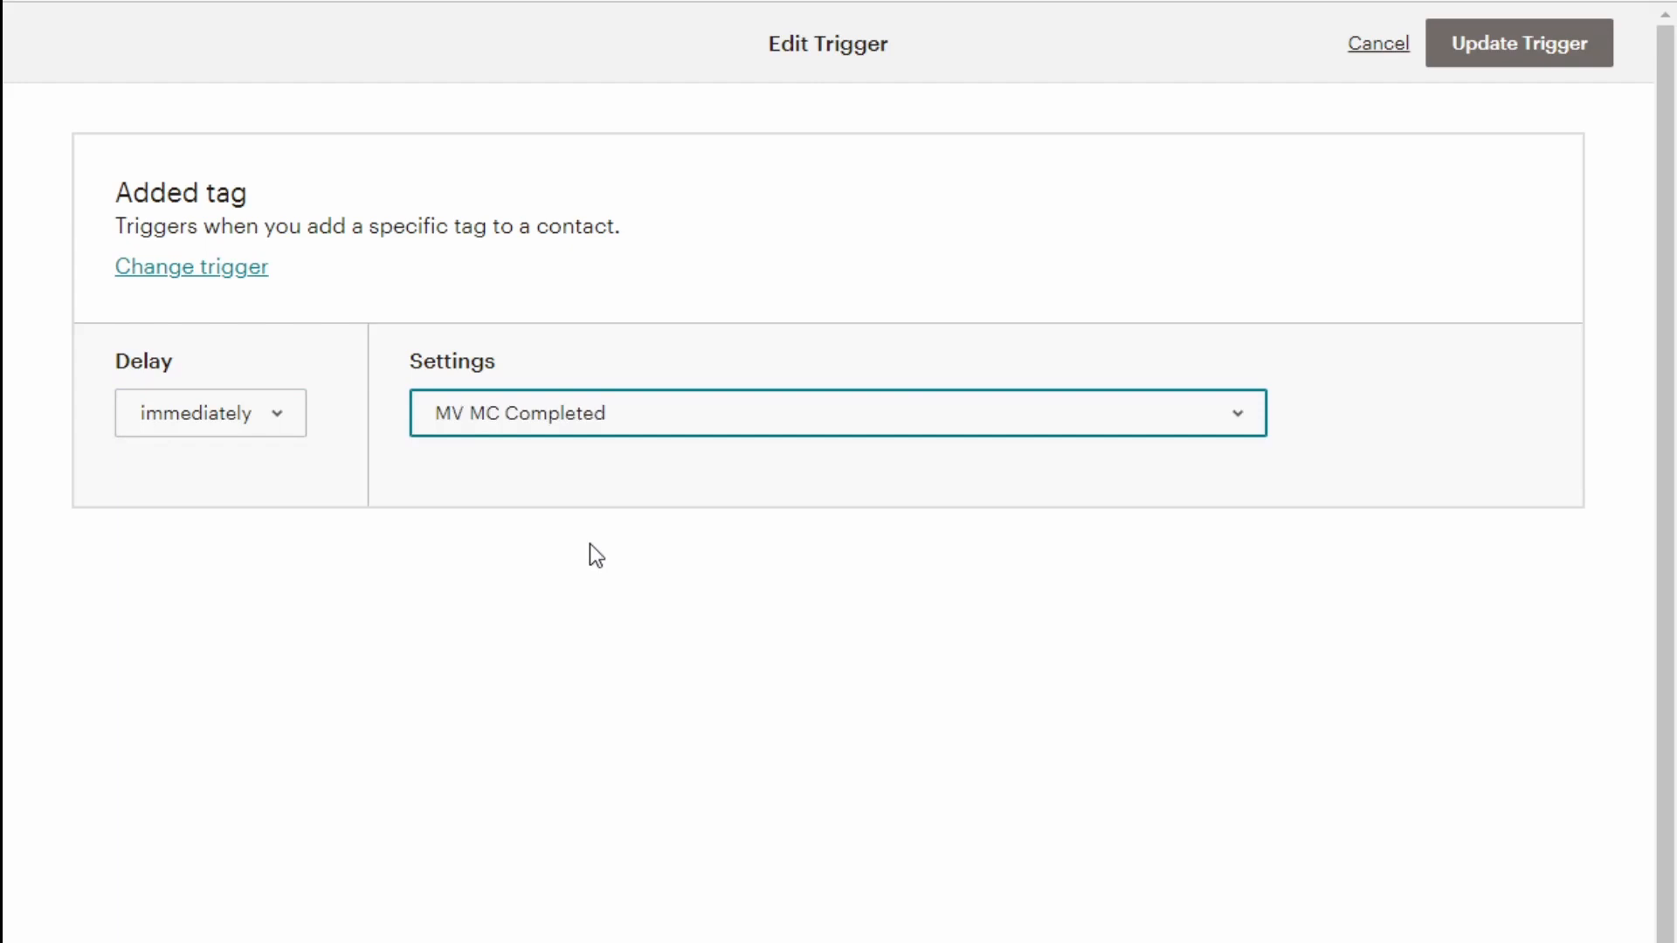
click(1509, 48)
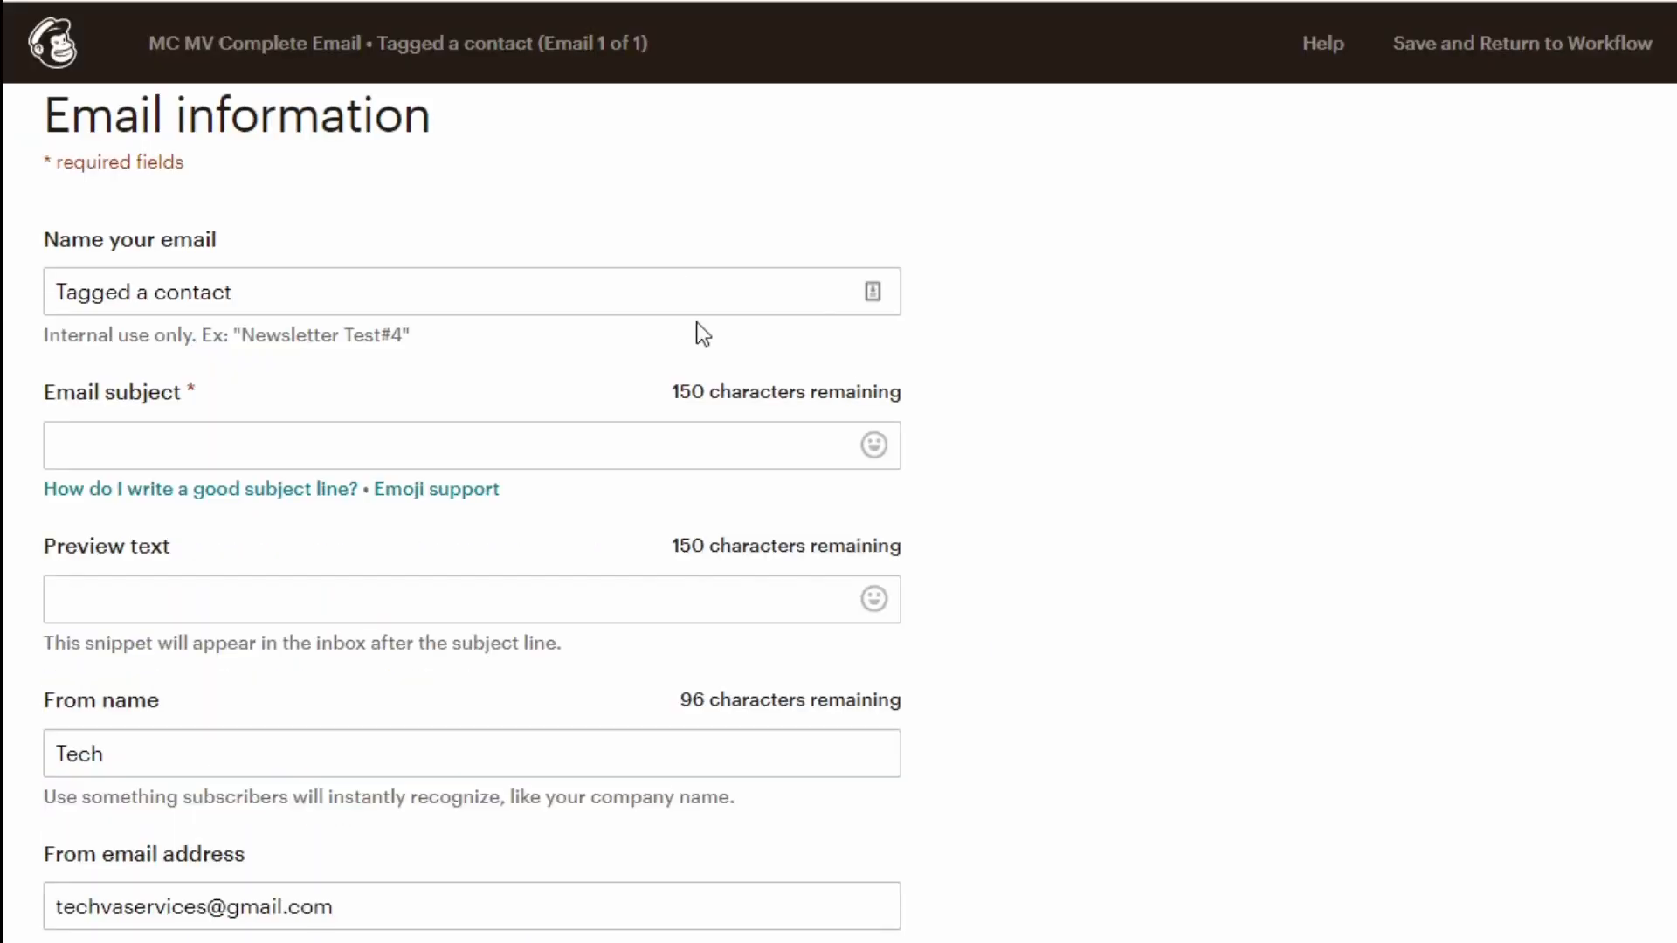
- Name the automation email "MC MV Completed" and enter "Completed" as its subject
click(307, 281)
key(ctrl+a)
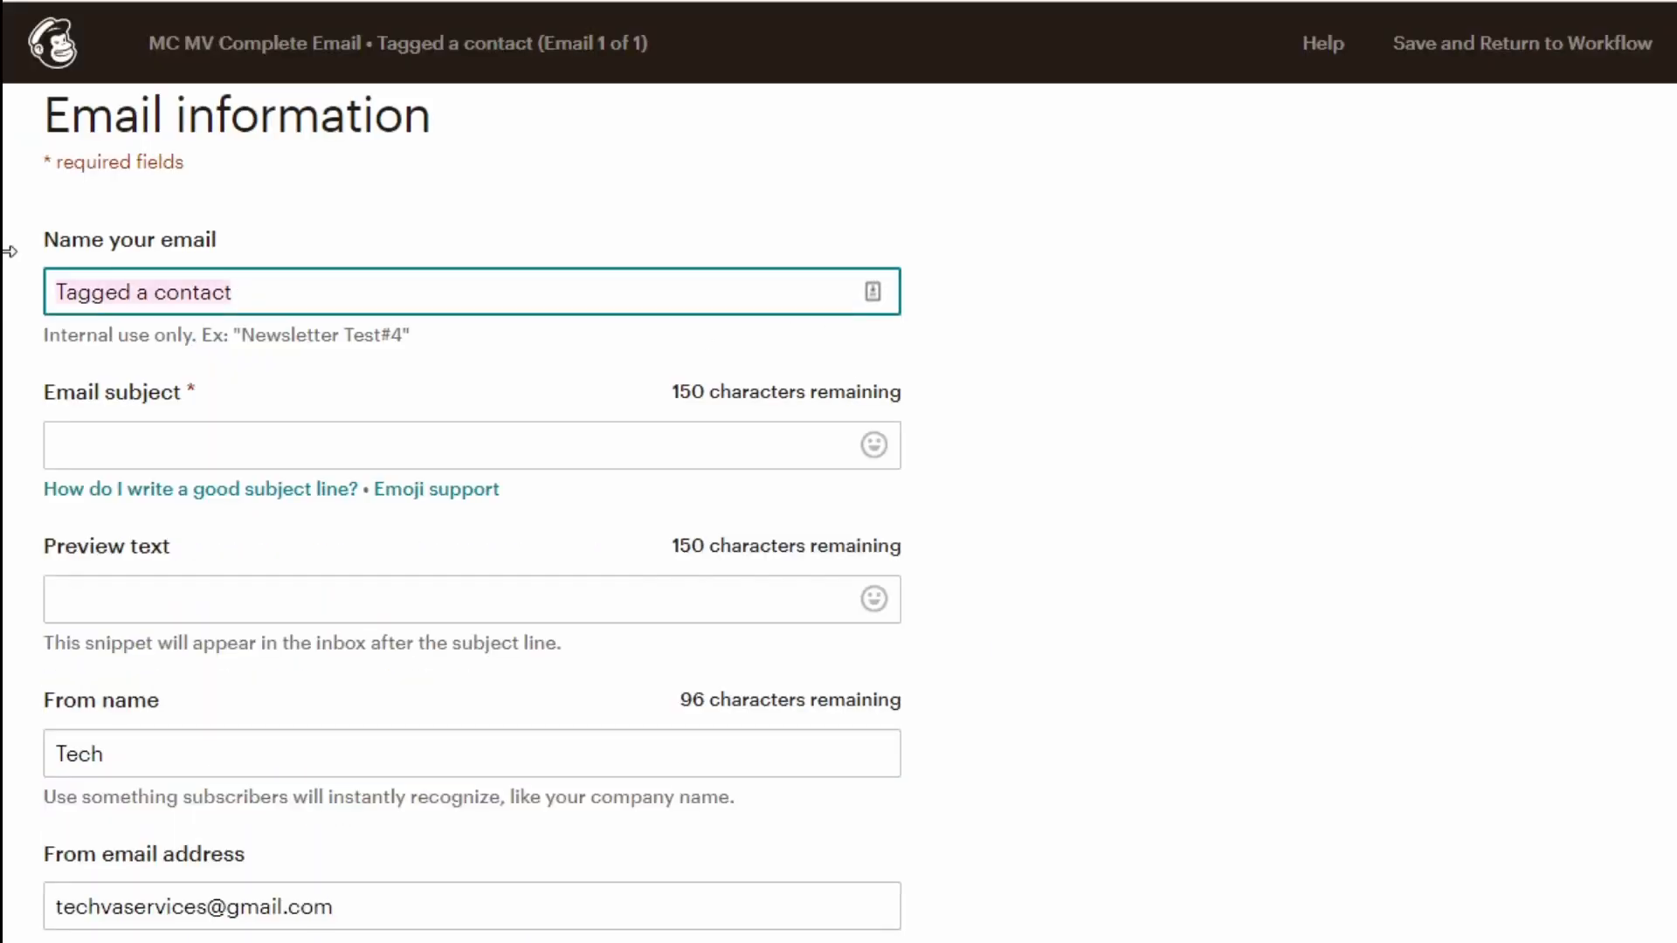
text(MC MV C)
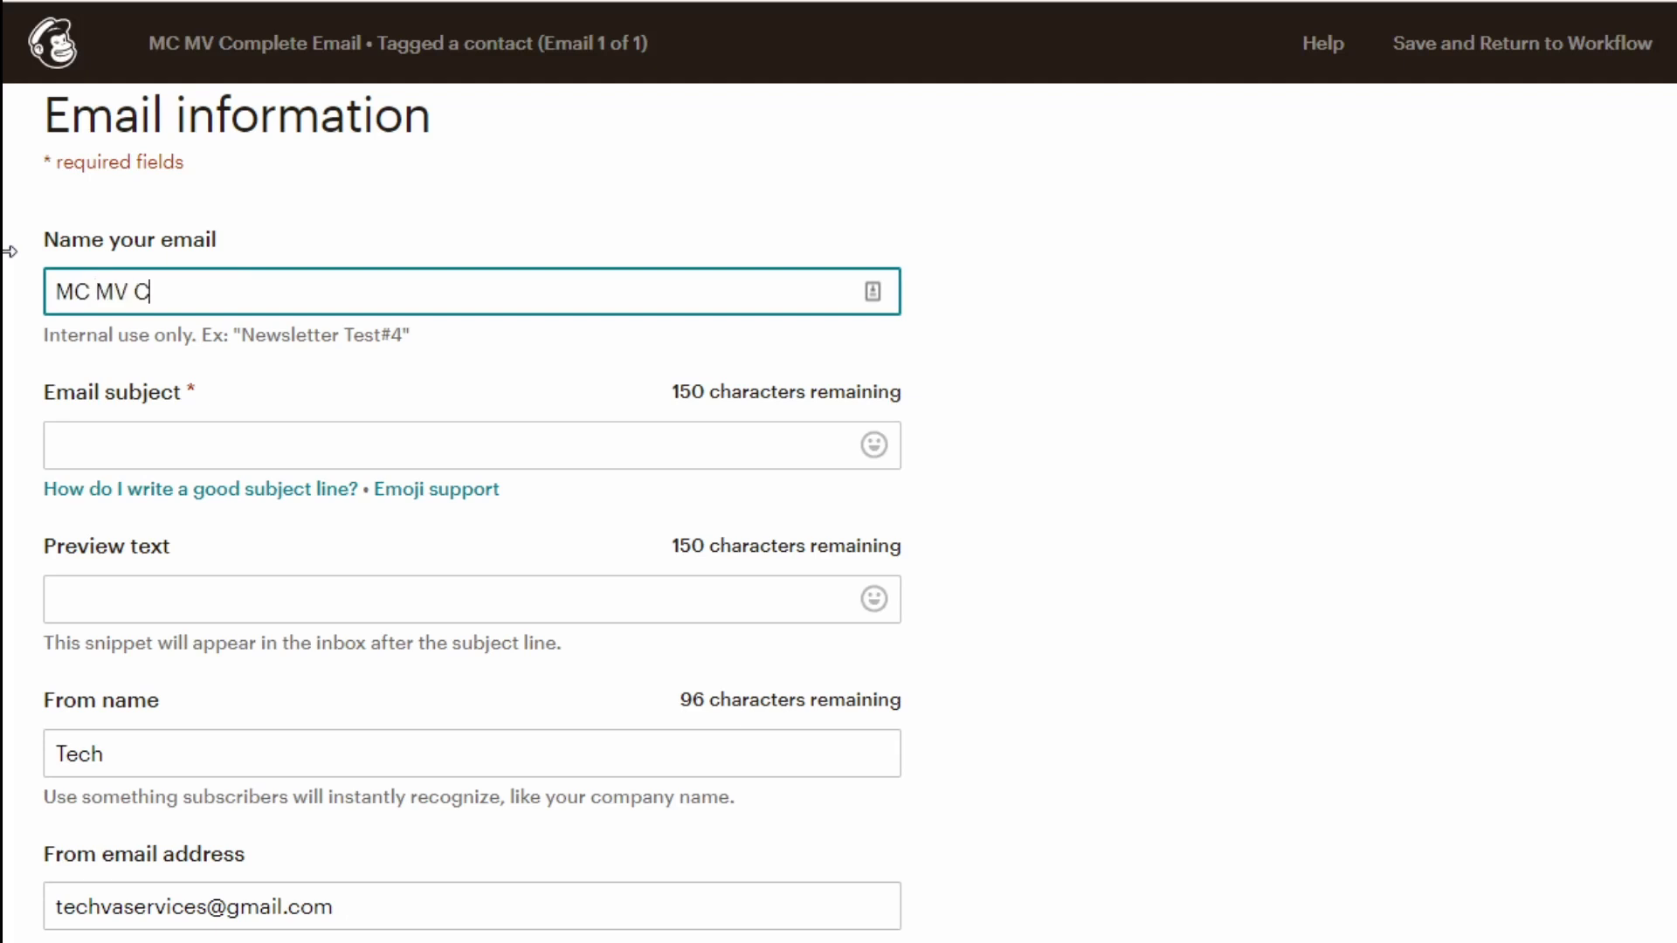
text(ompleted)
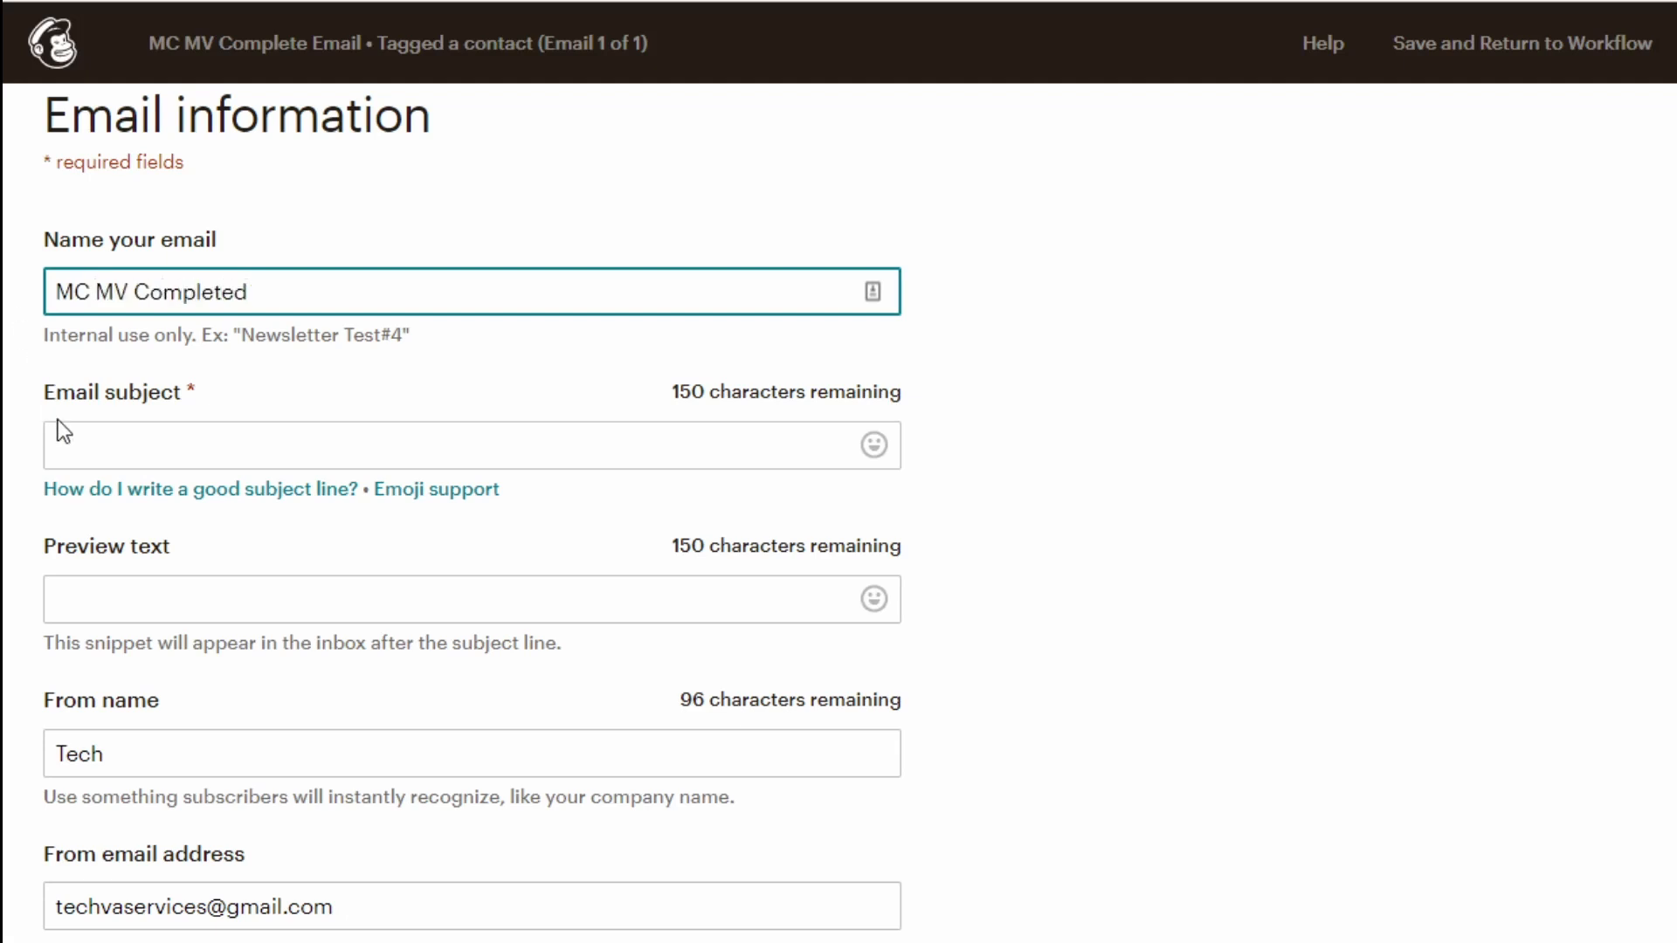
click(82, 453)
text(qOmpleted)
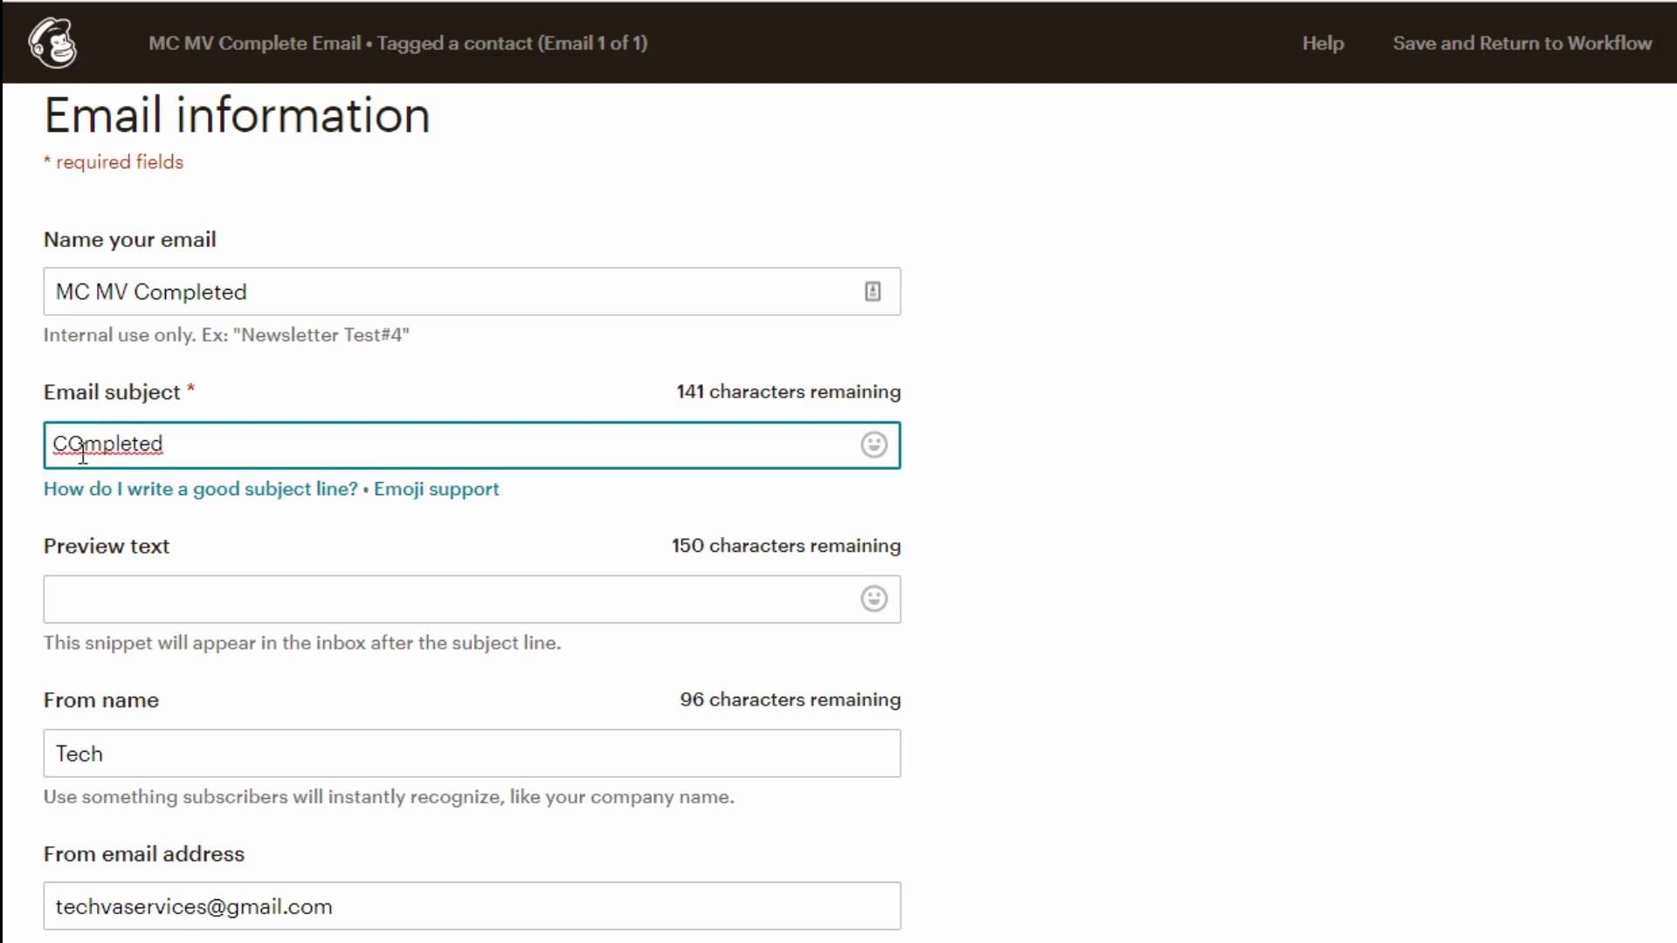
click(82, 453)
key(BackSpace)
text(o)
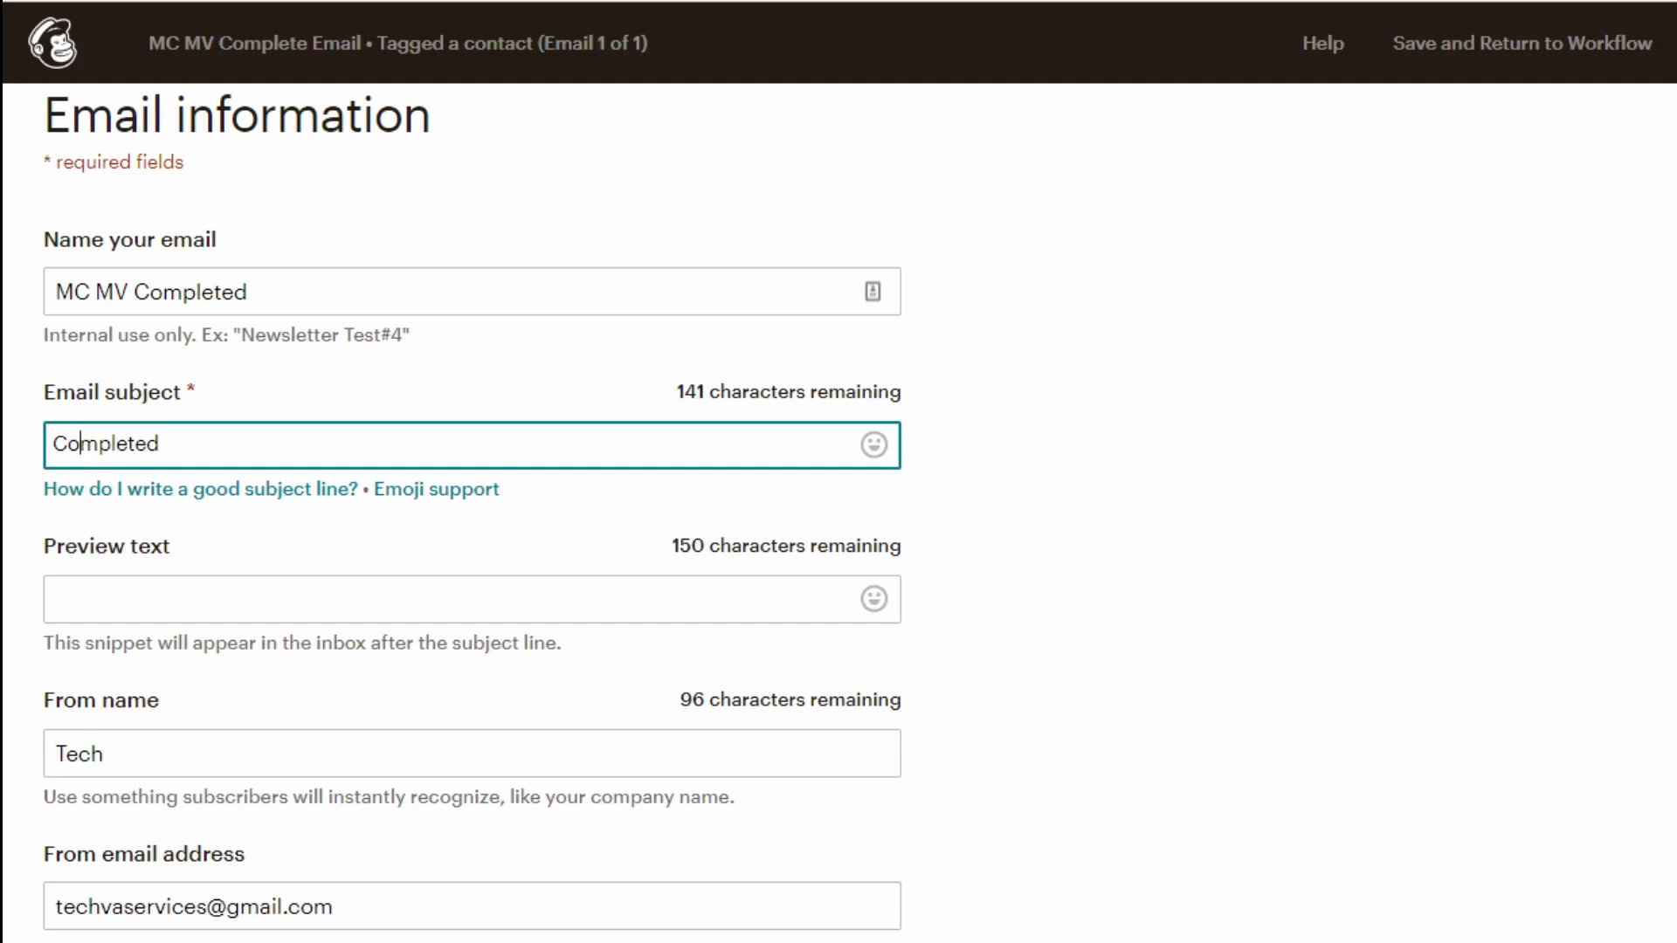
key(Tab)
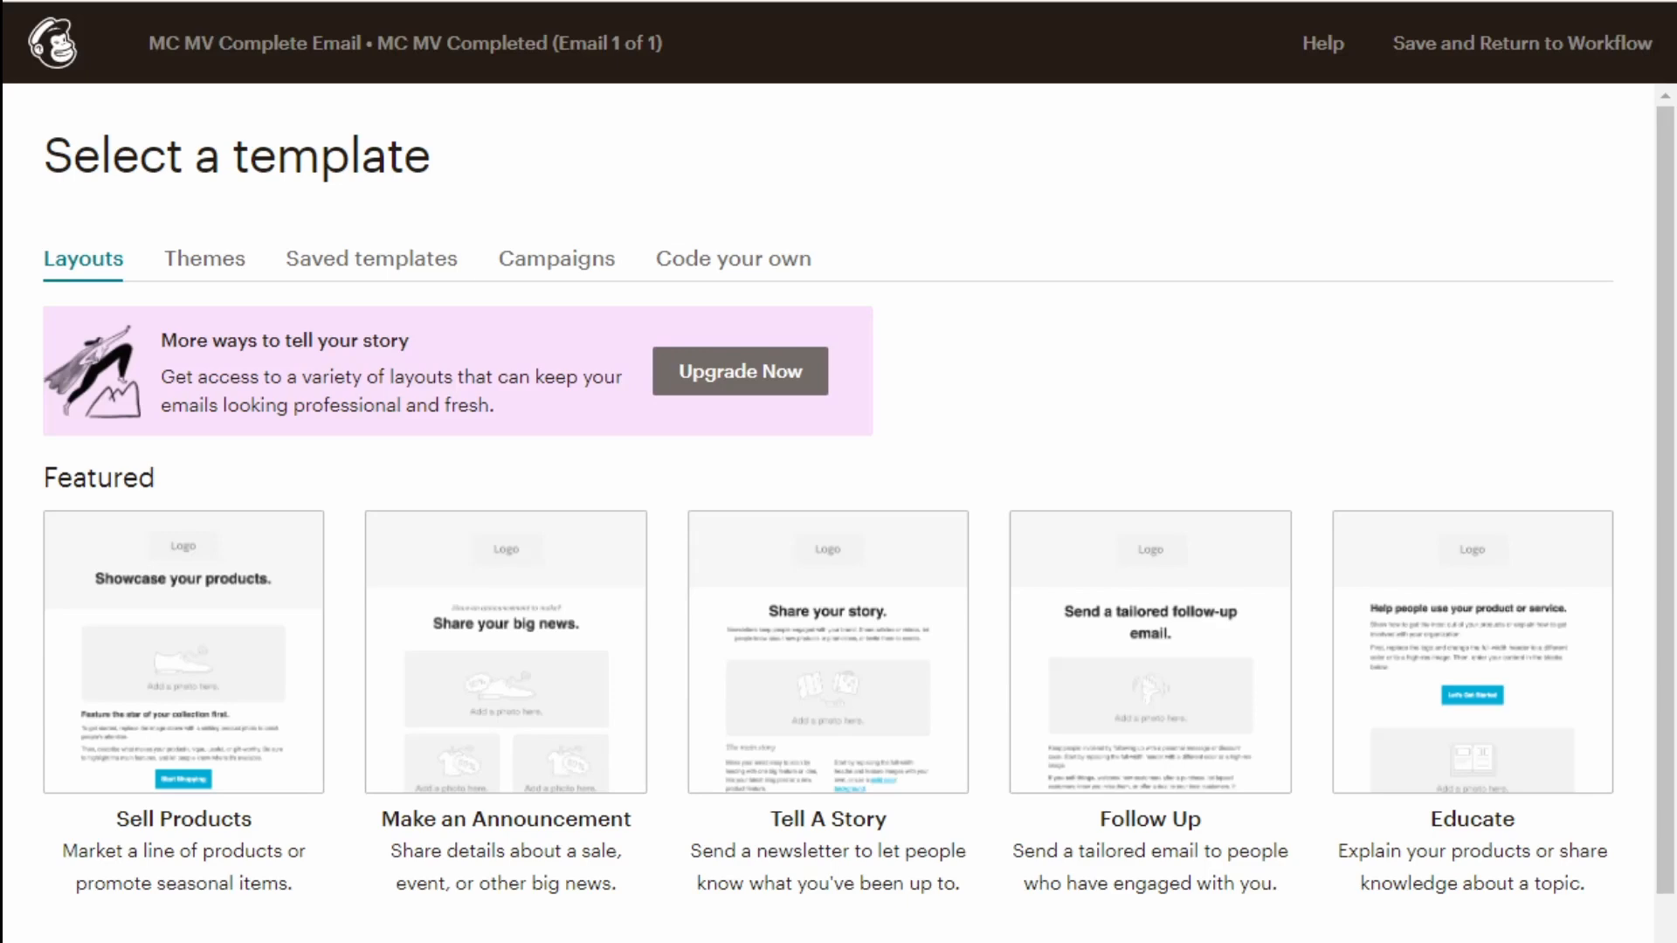
- Choose a basic layout for the email and replace its placeholder body text with the prepared product-completion copy
scroll(664, 932, down, 2)
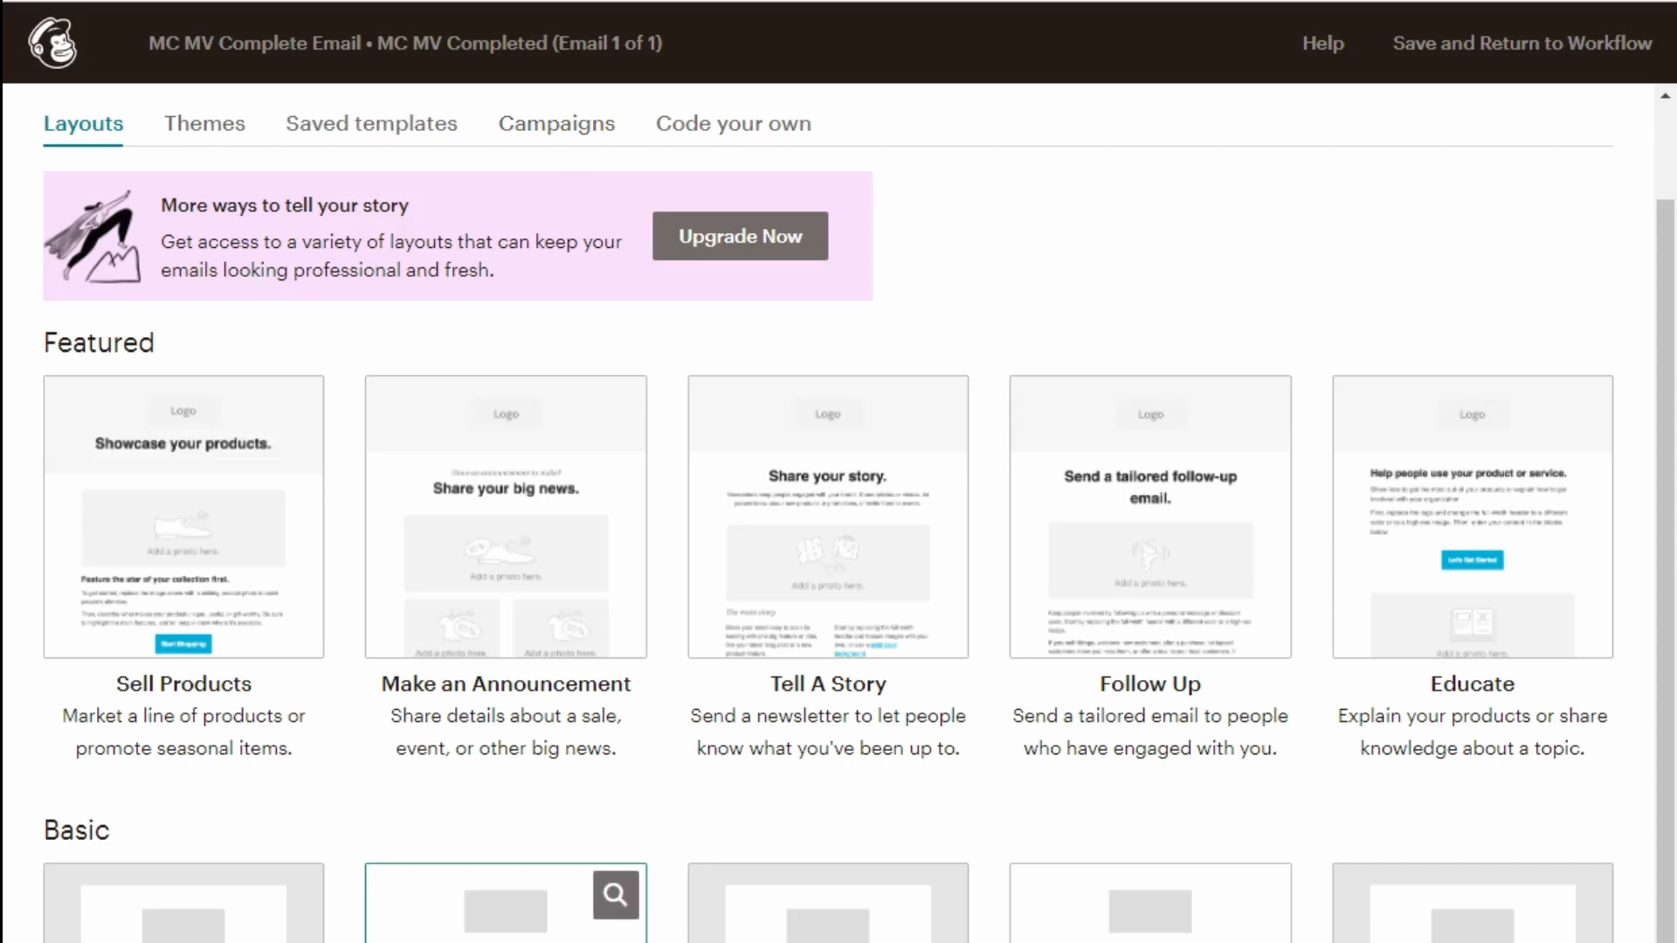
click(1411, 926)
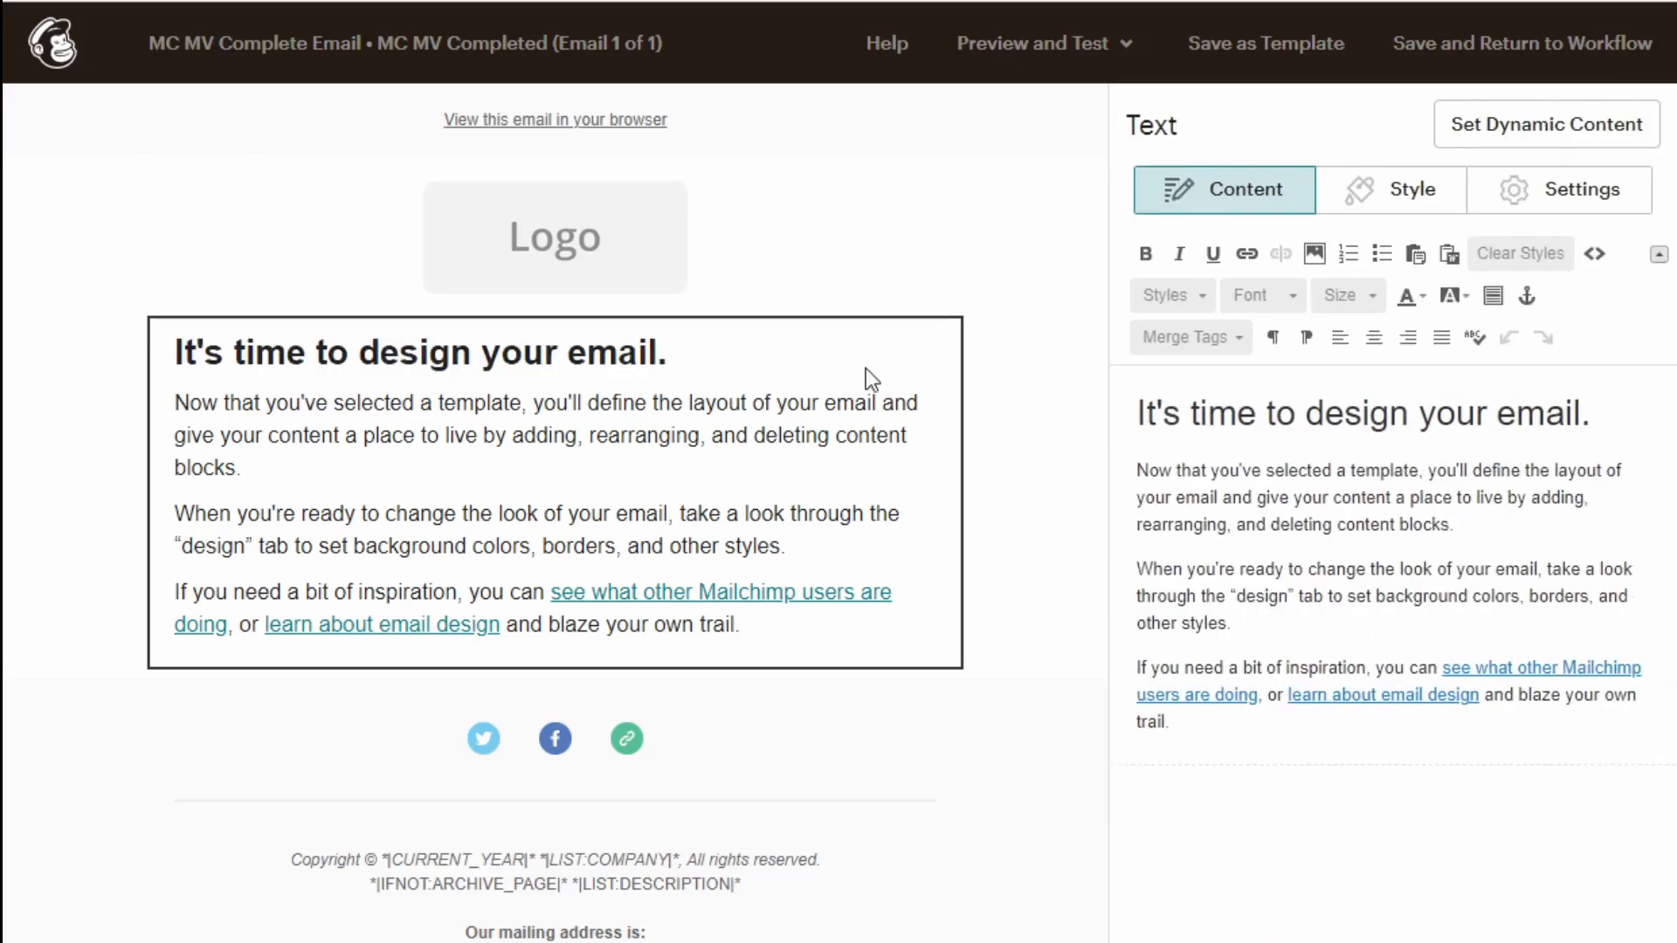
click(1462, 549)
key(ctrl+a)
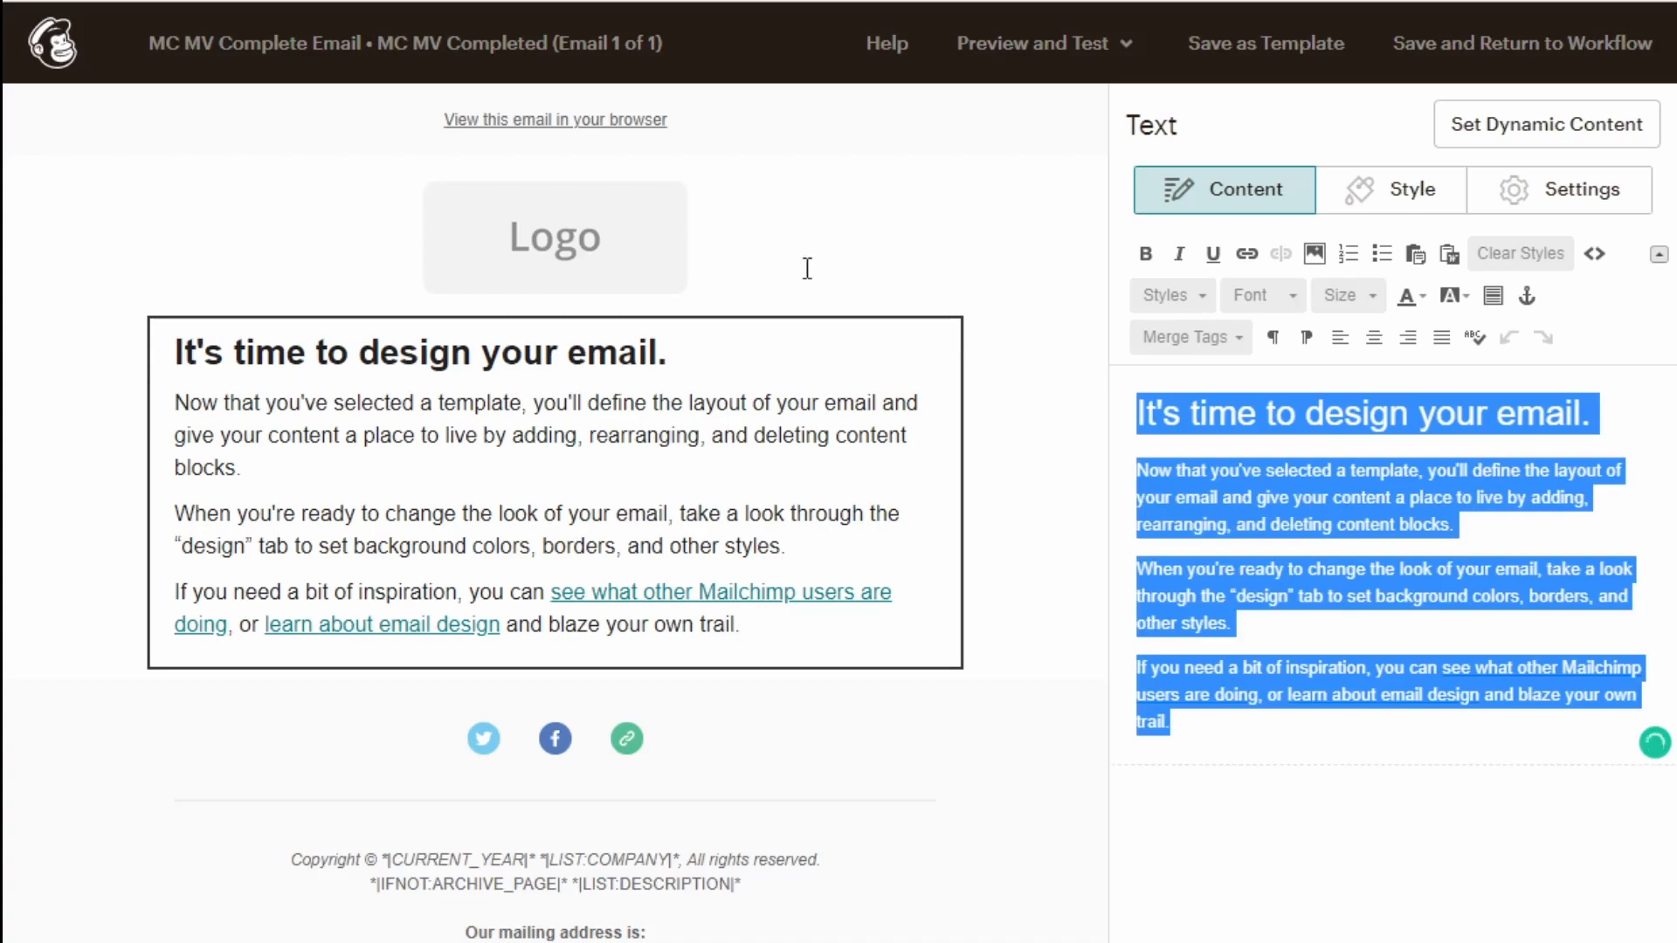
key(ctrl+v)
- Delete the logo placeholder block from the completion email
click(915, 201)
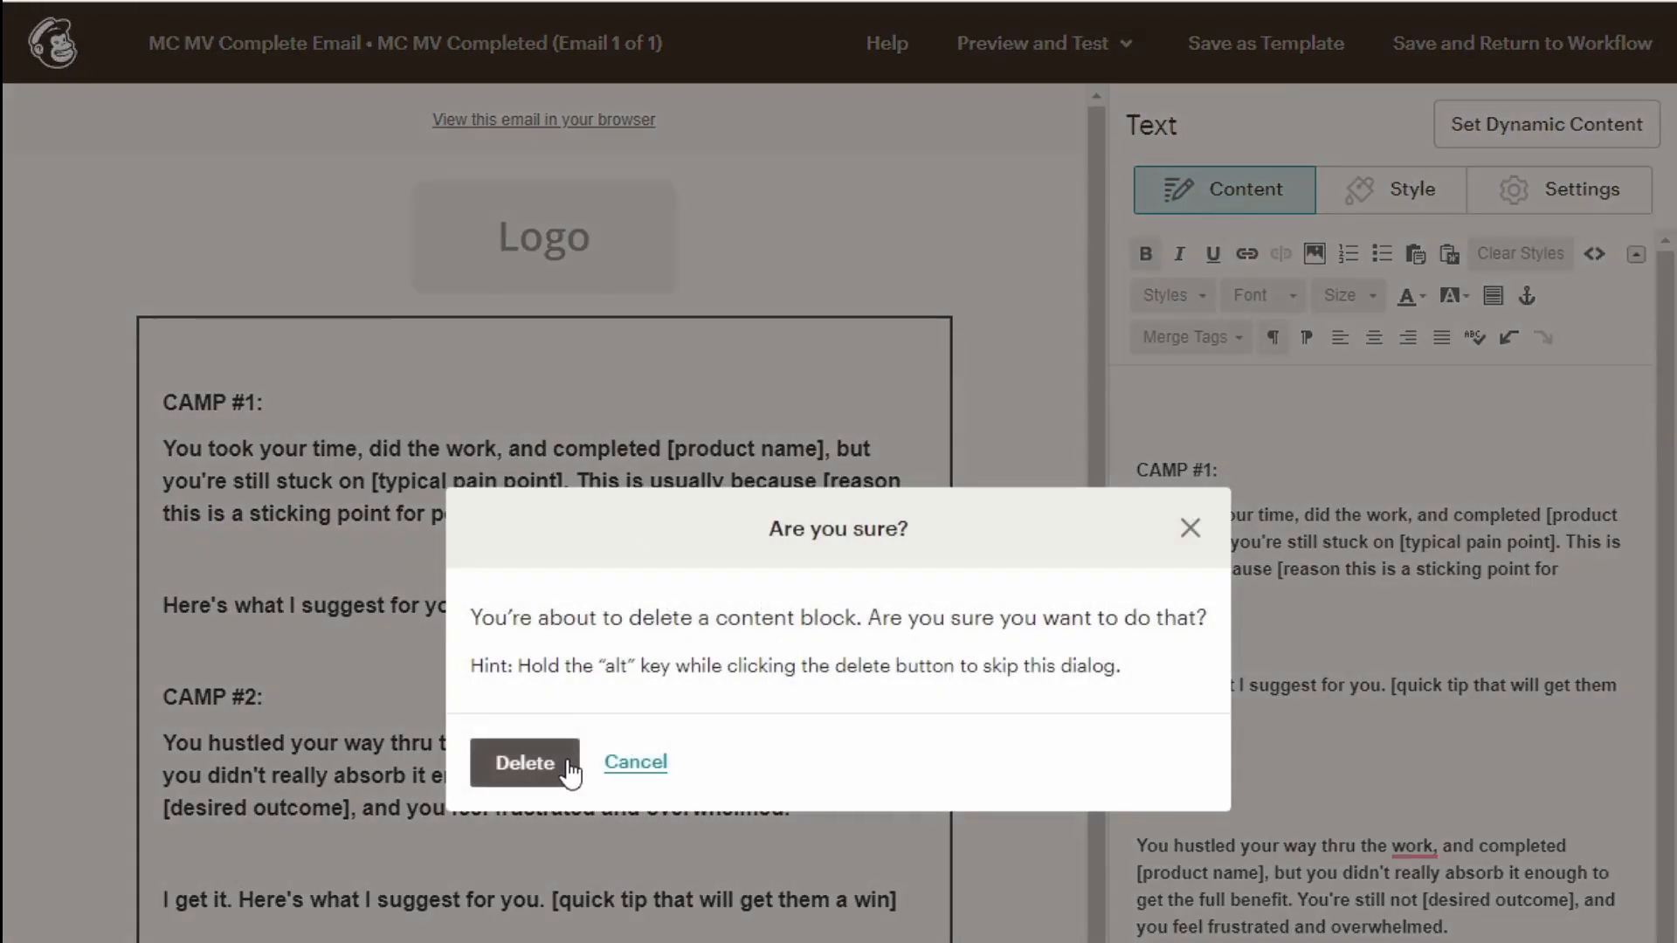
key(Return)
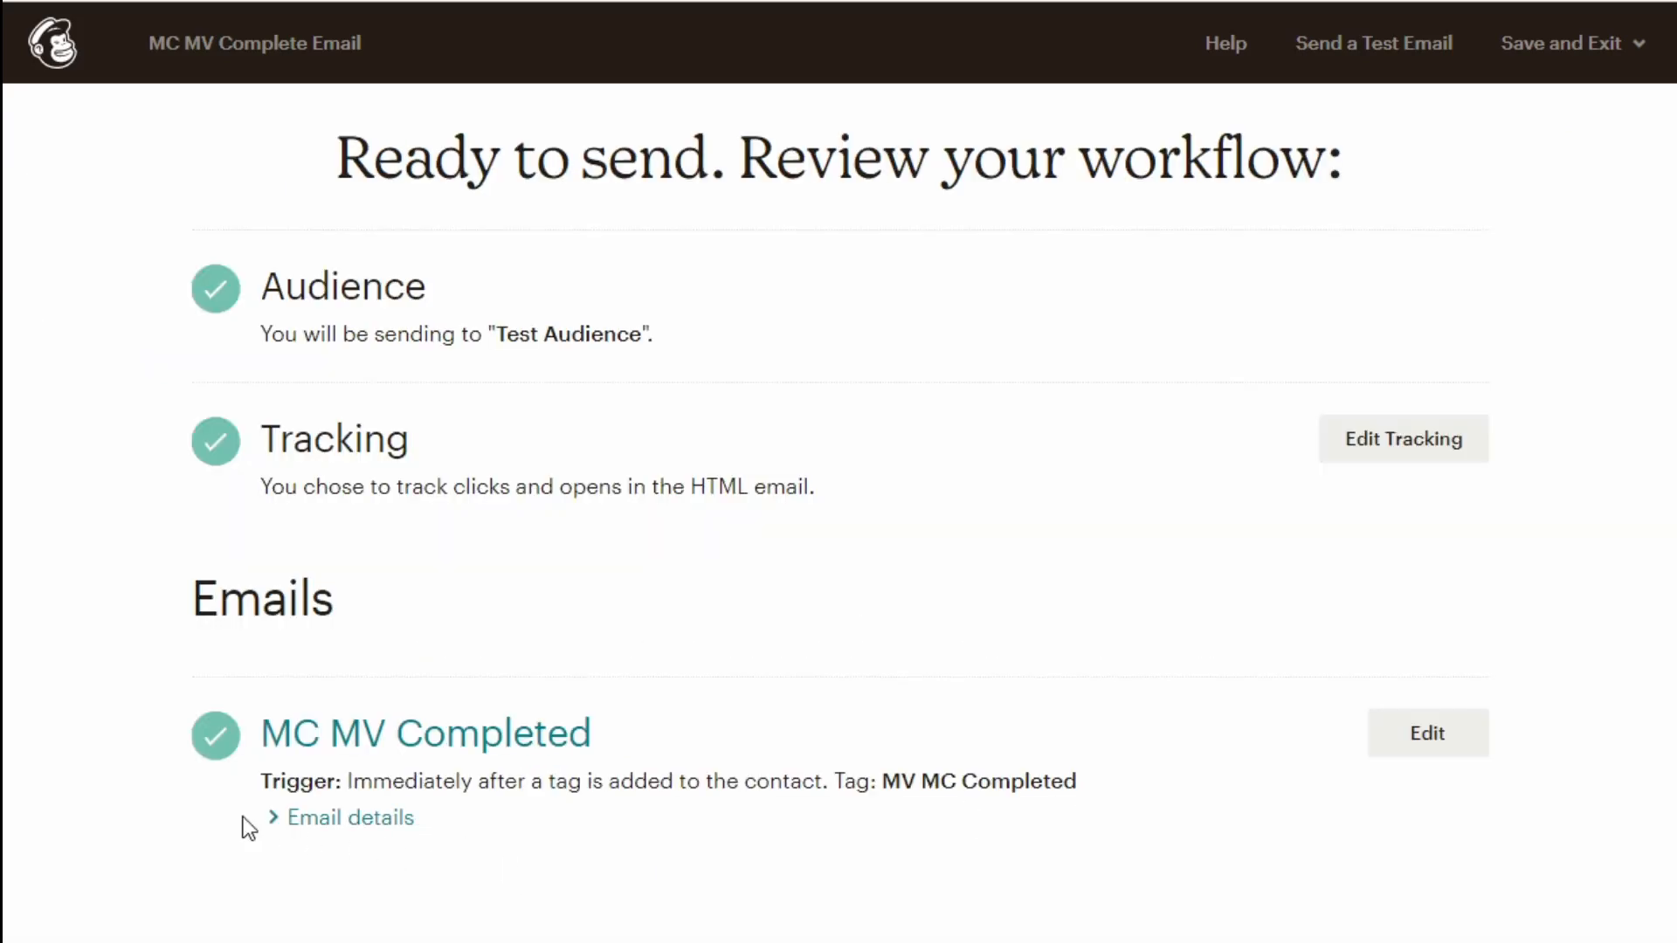
- Review the MC MV Completed email's details in the workflow summary and start sending the automation workflow
click(280, 818)
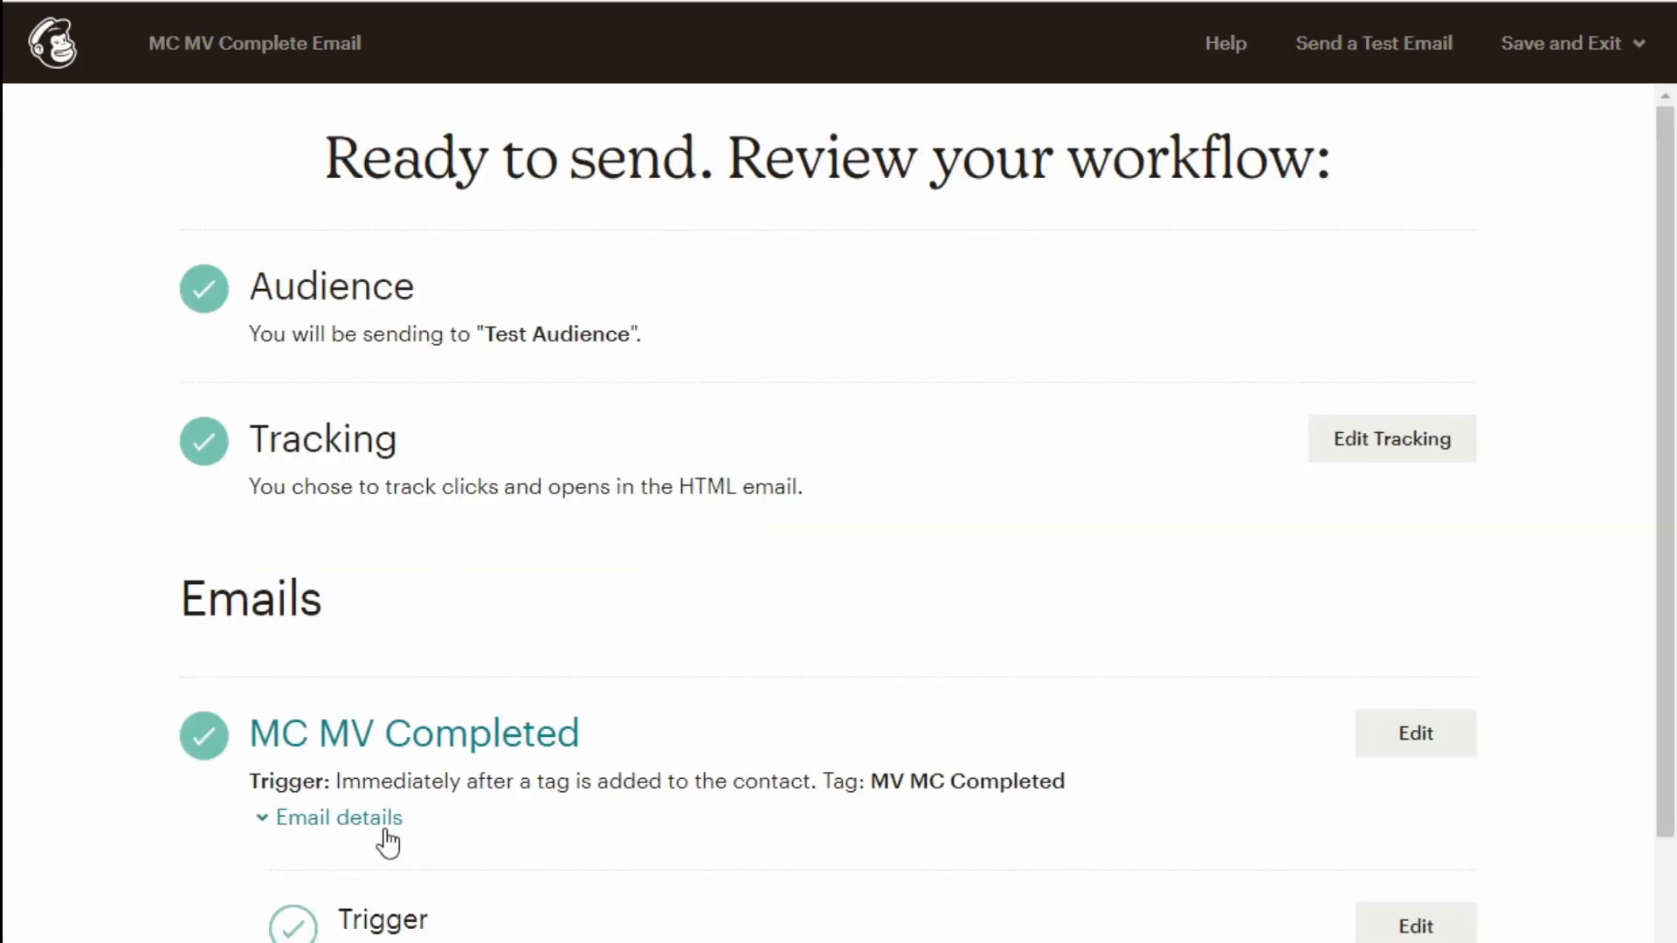
scroll(601, 795, down, 6)
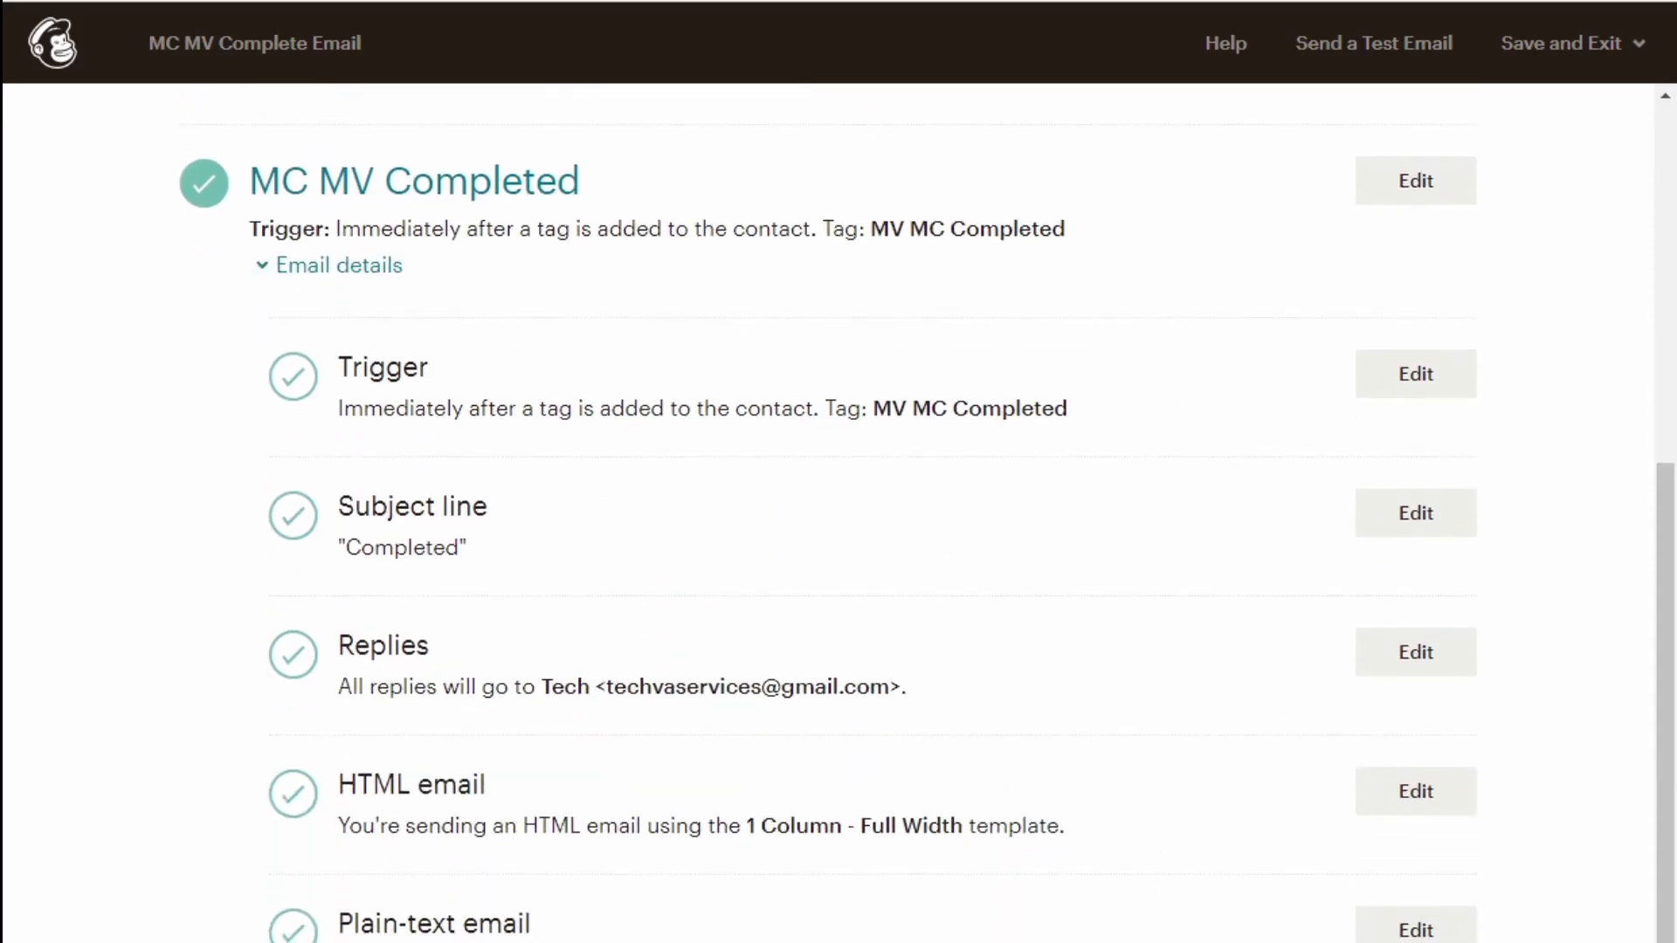
click(1563, 941)
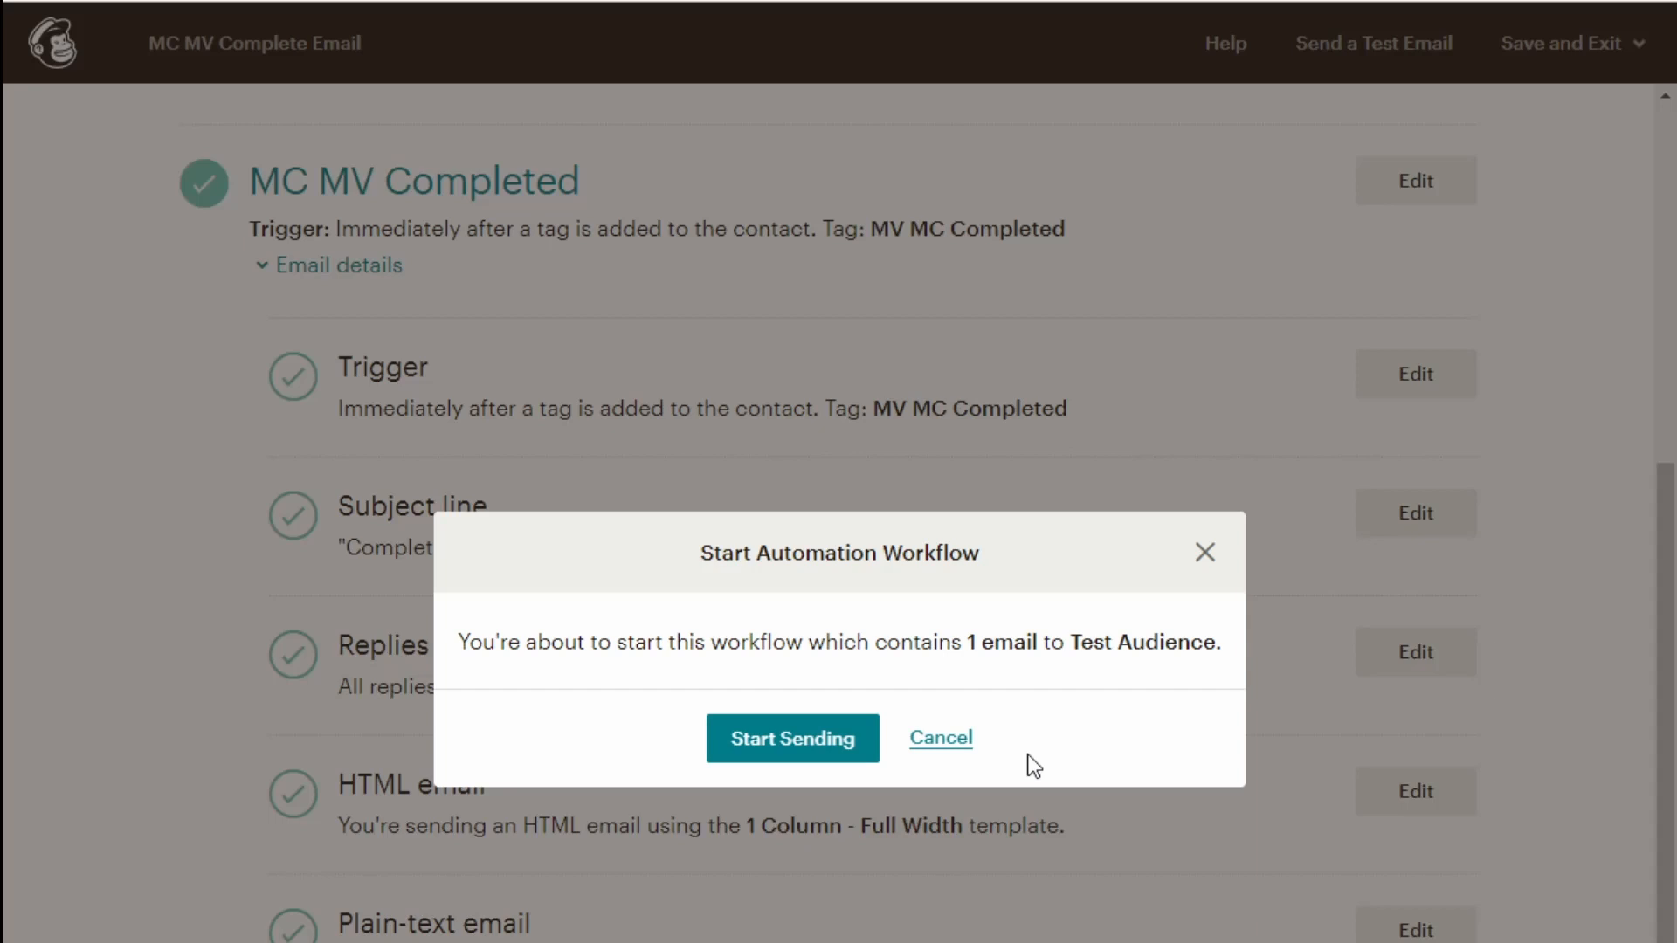
click(789, 744)
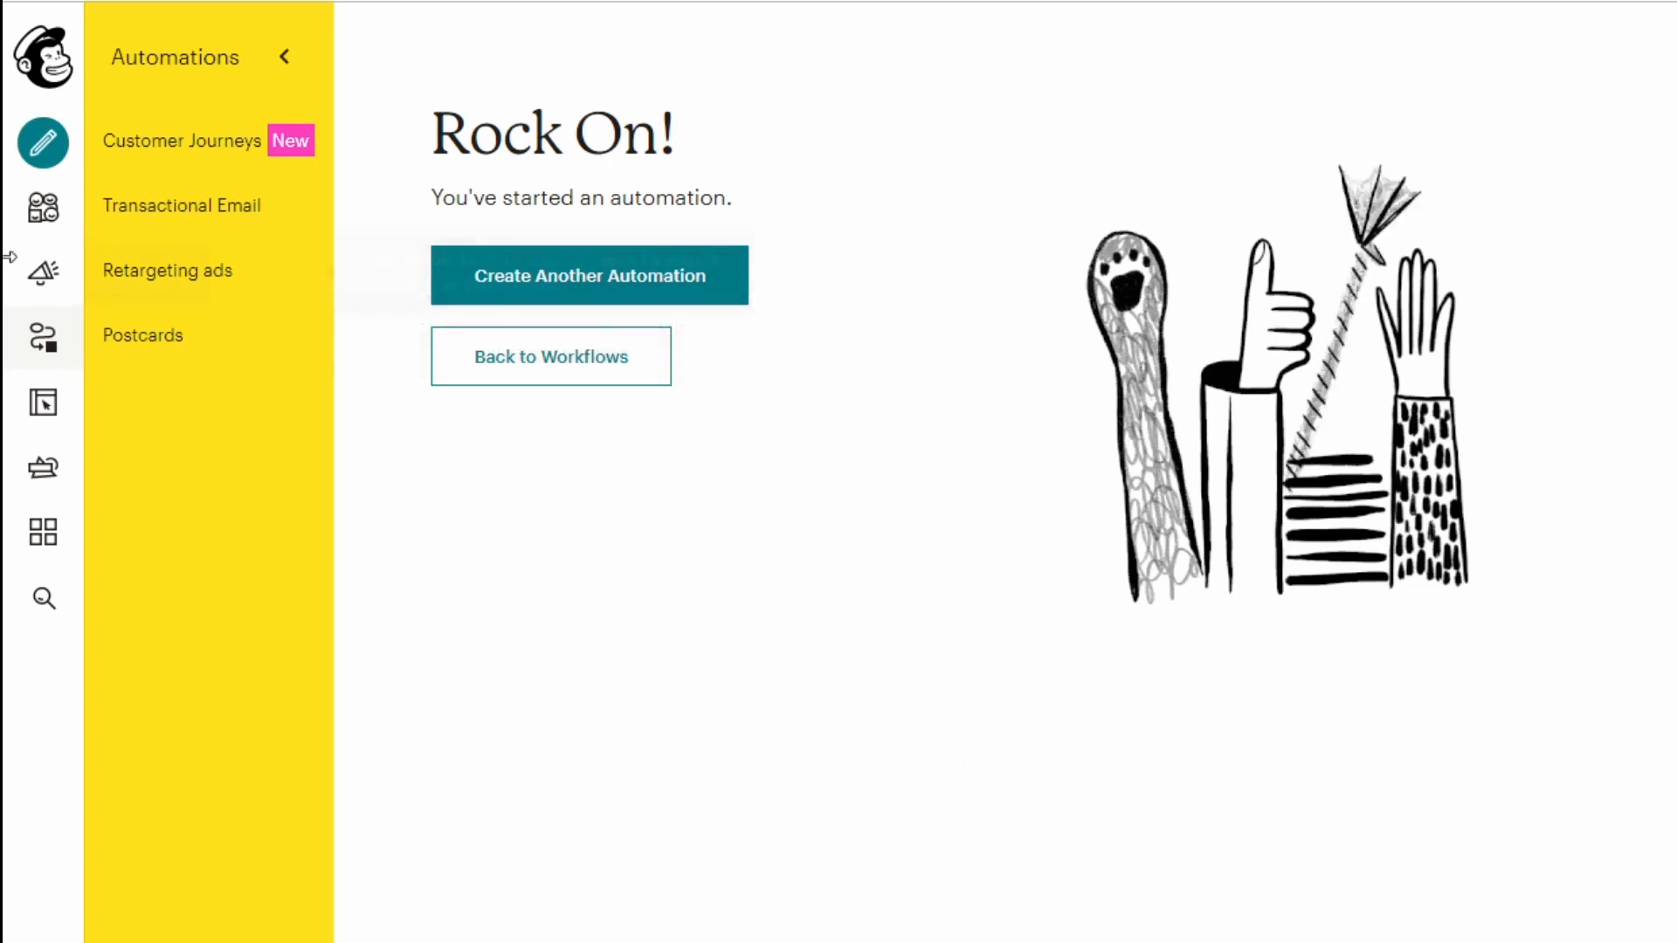
- Create a new Customer Journey named "MV MC Completed" and start building it
click(39, 336)
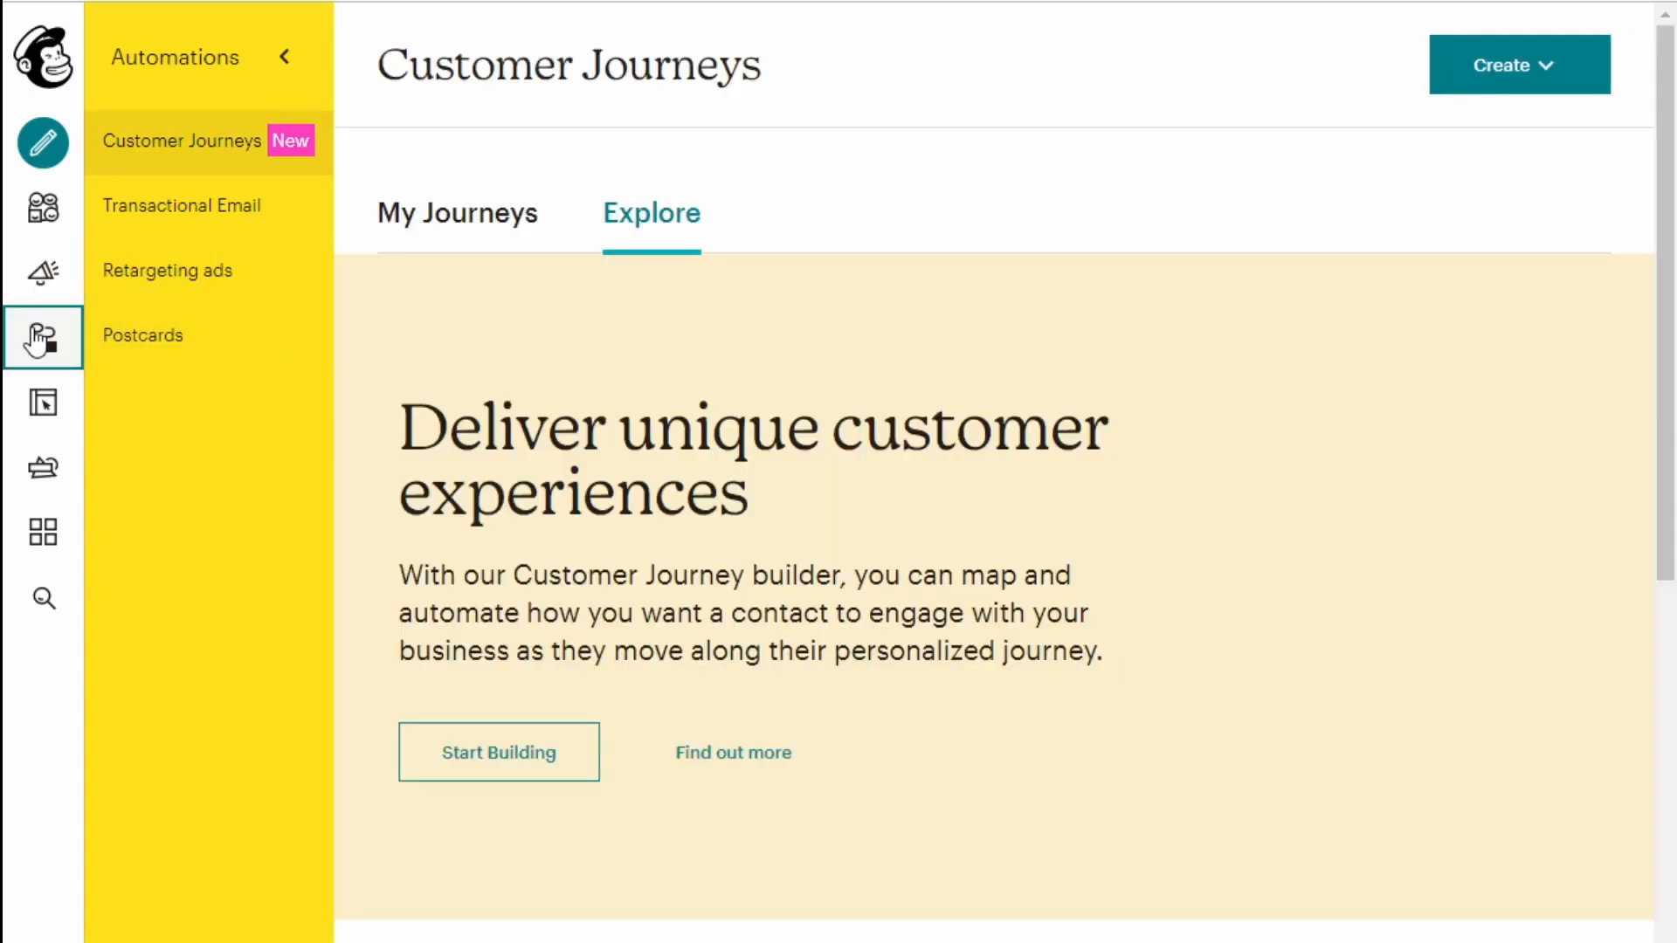
click(1489, 89)
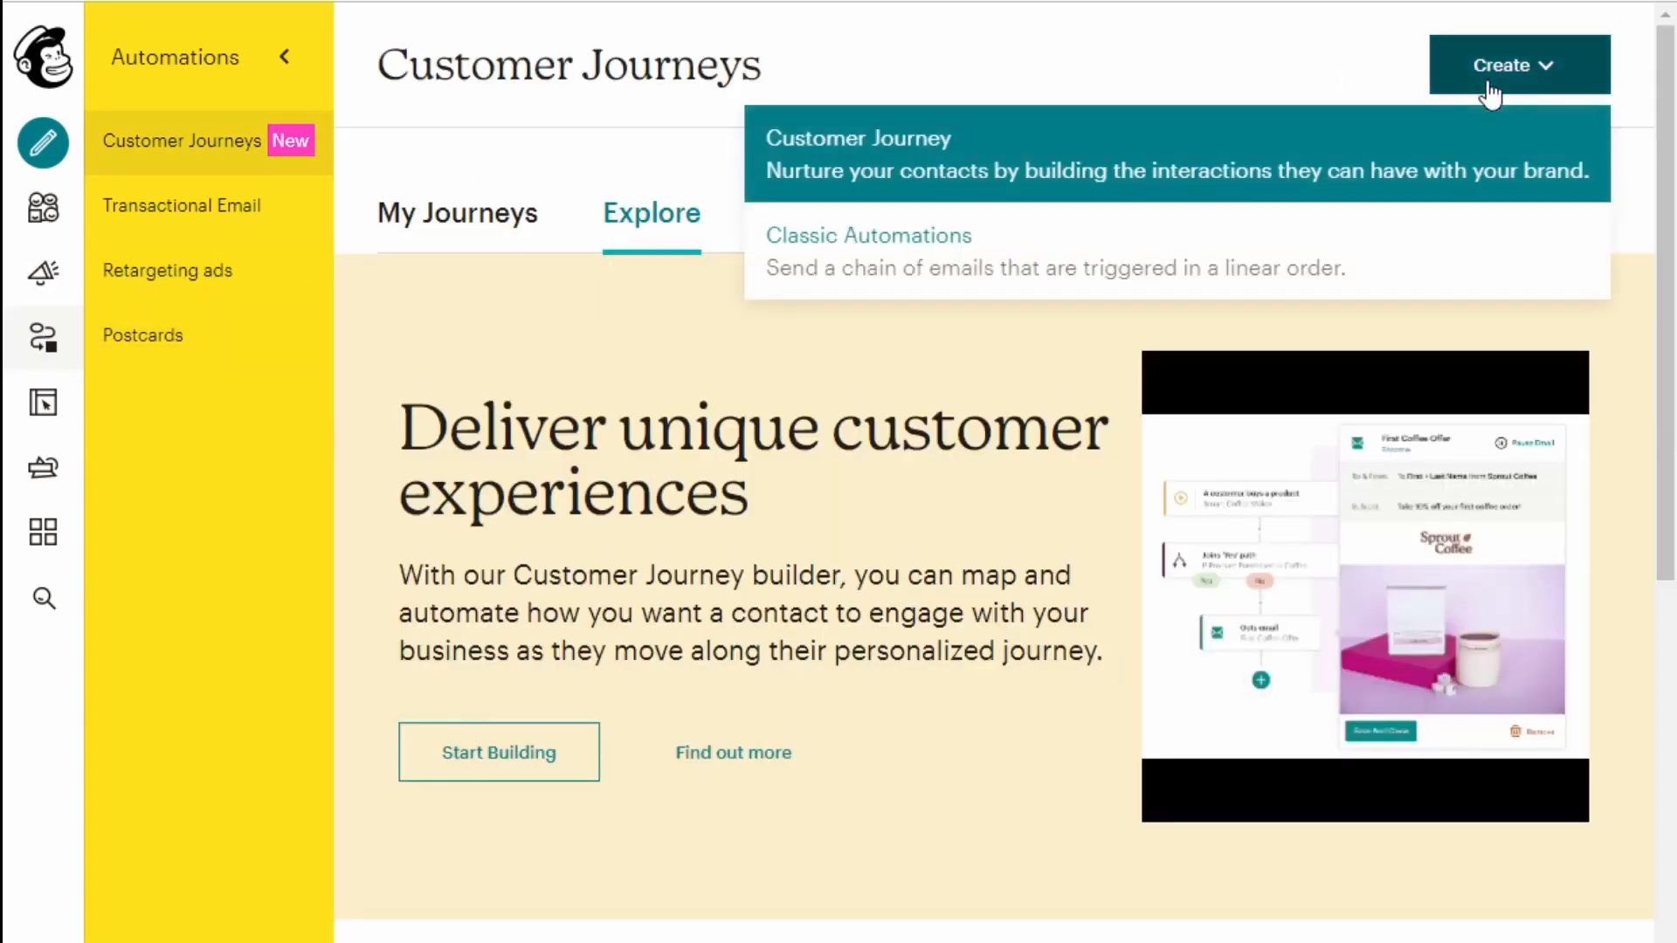
click(1223, 164)
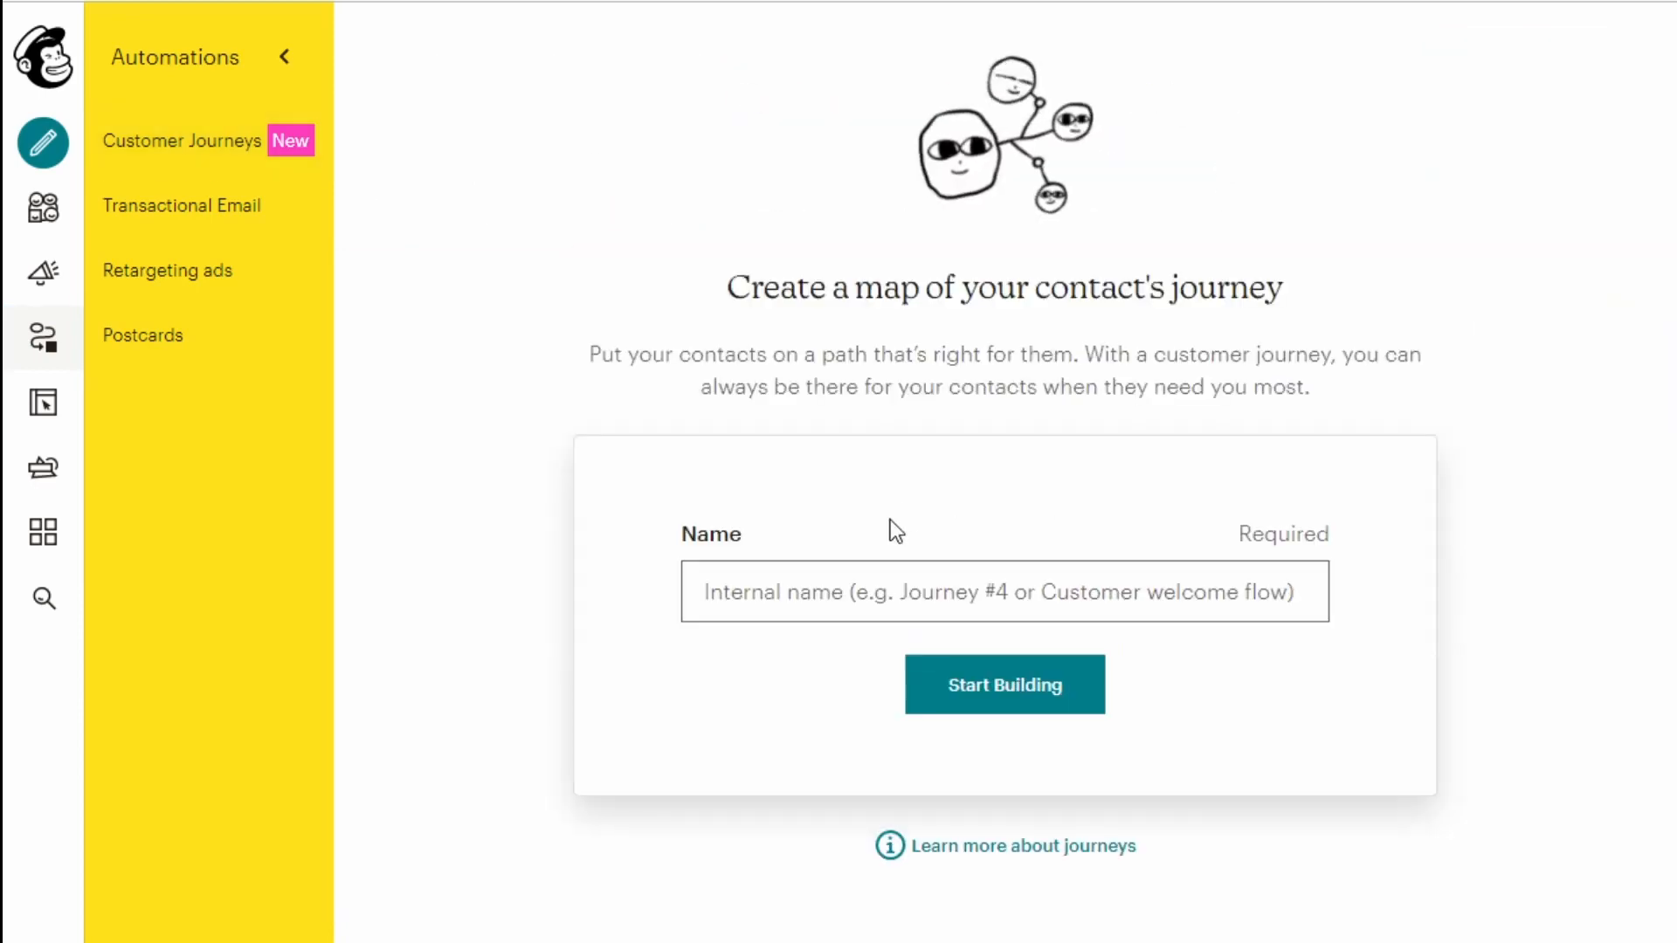
click(759, 593)
text(MV )
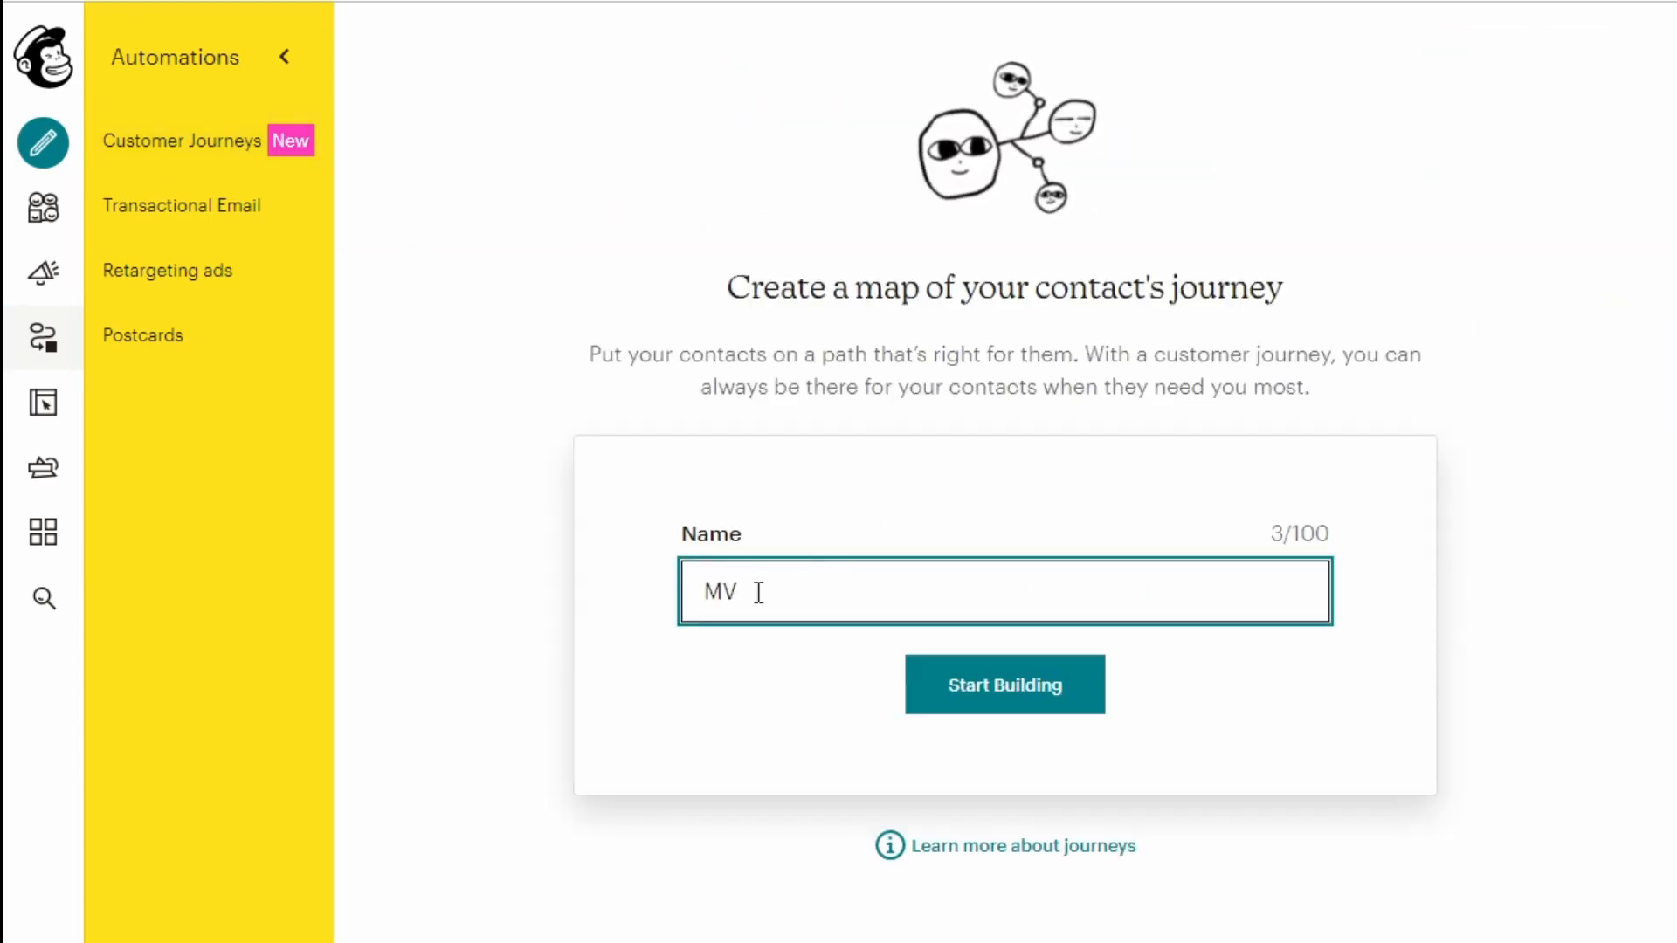
text(MC )
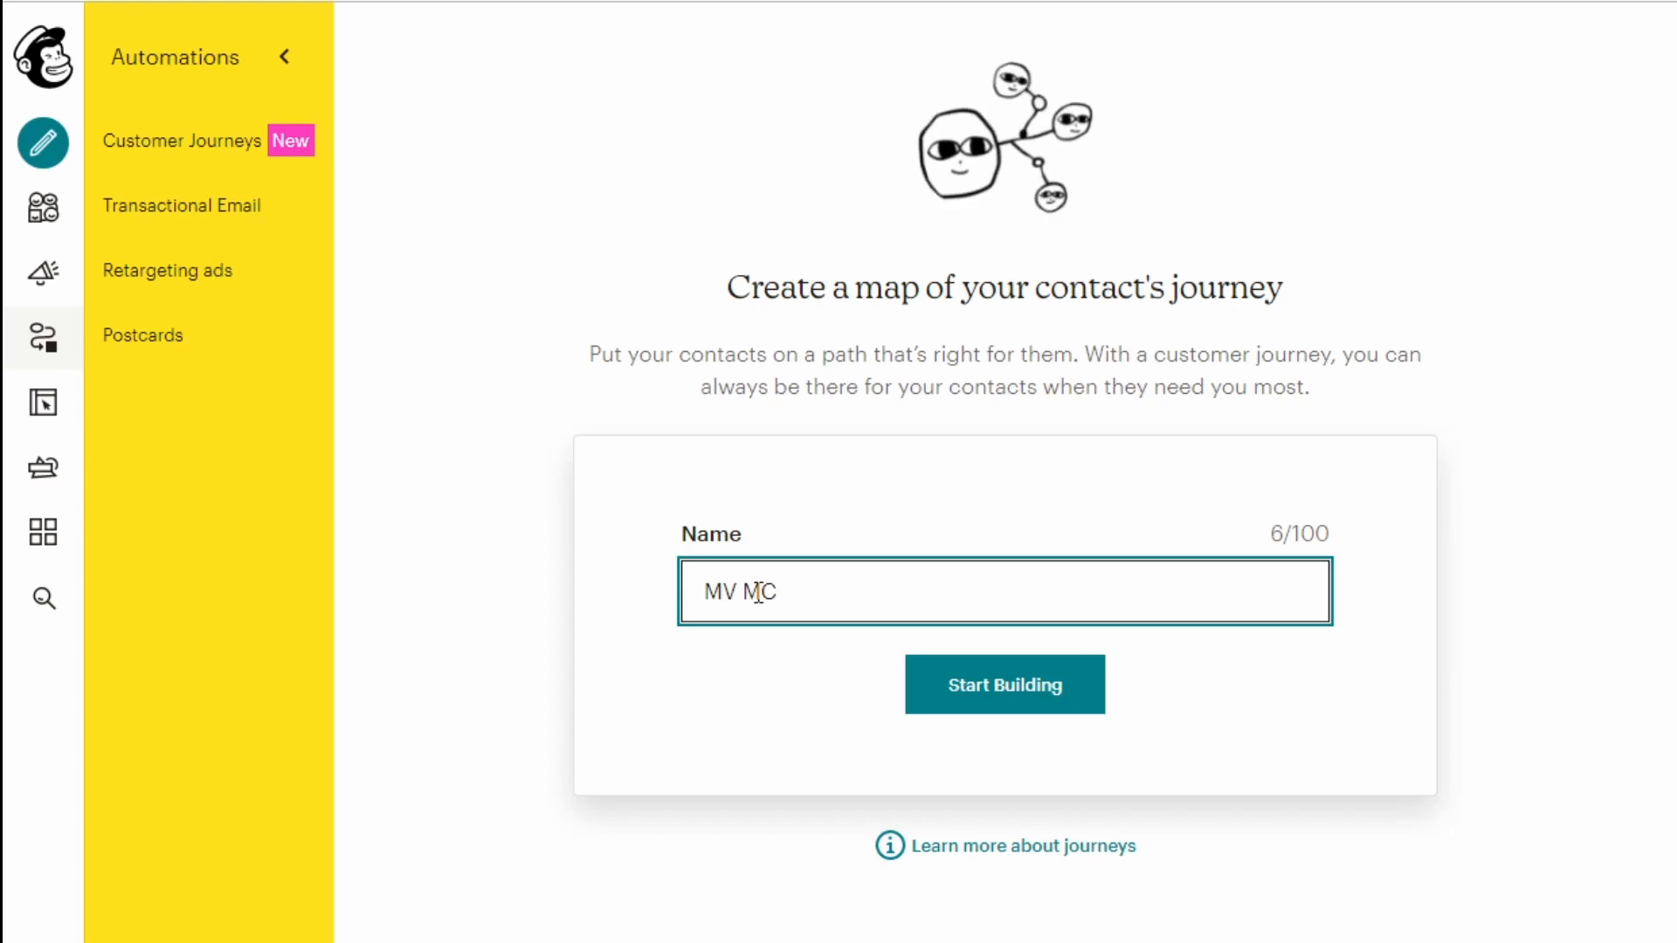
text(Completed)
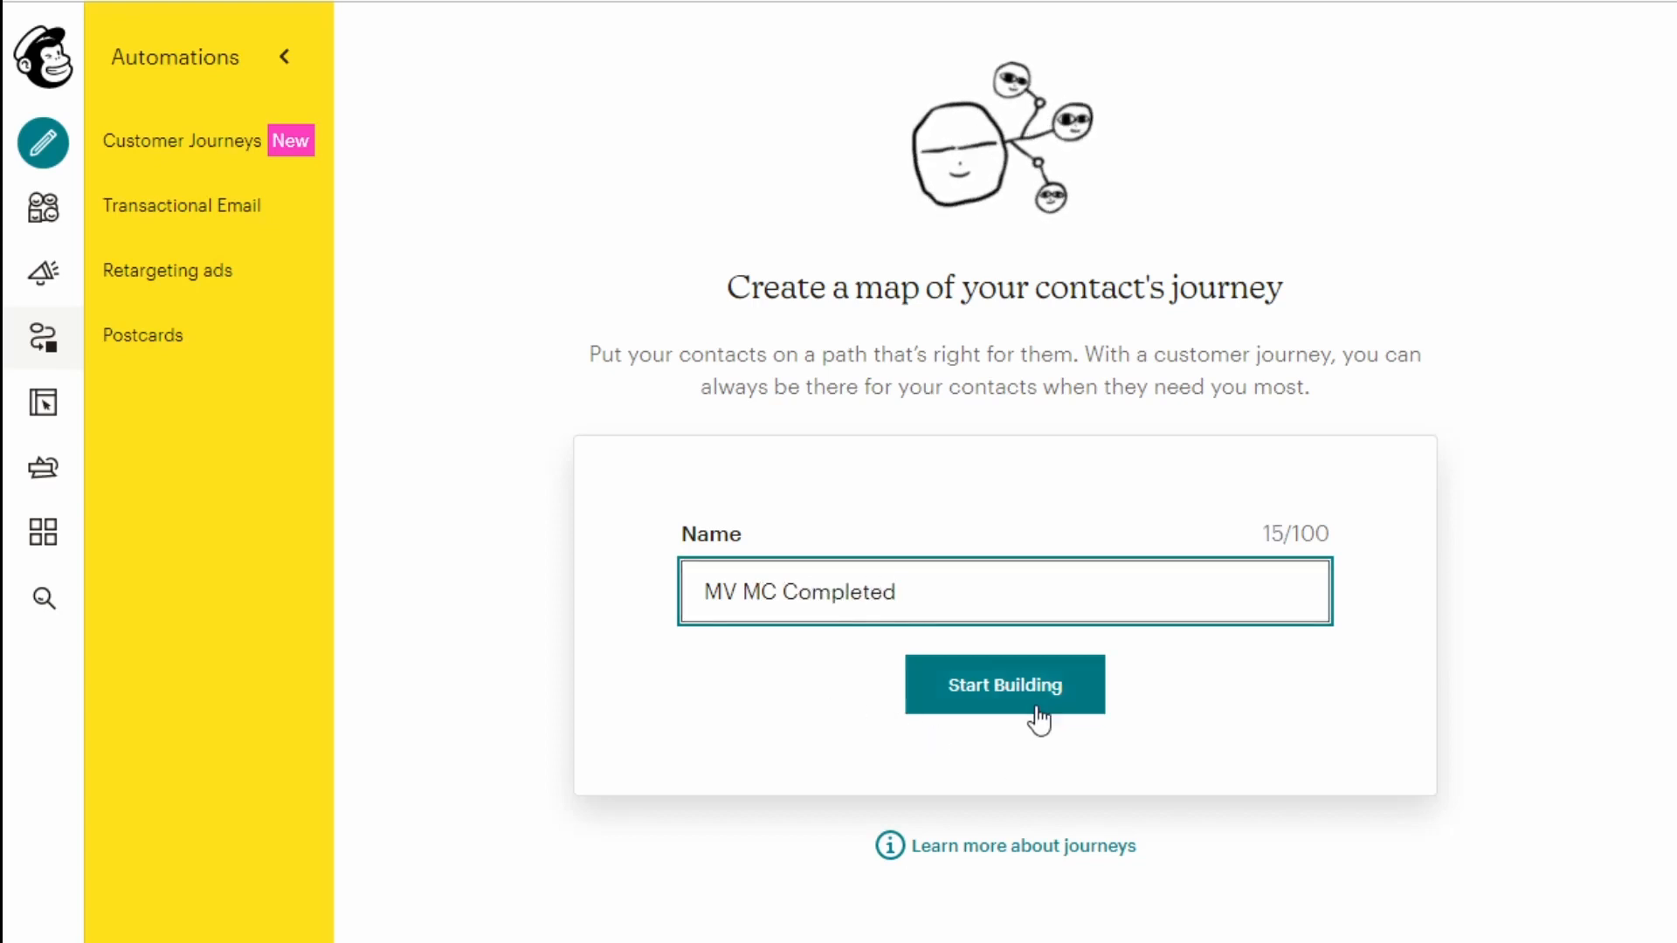
click(1040, 701)
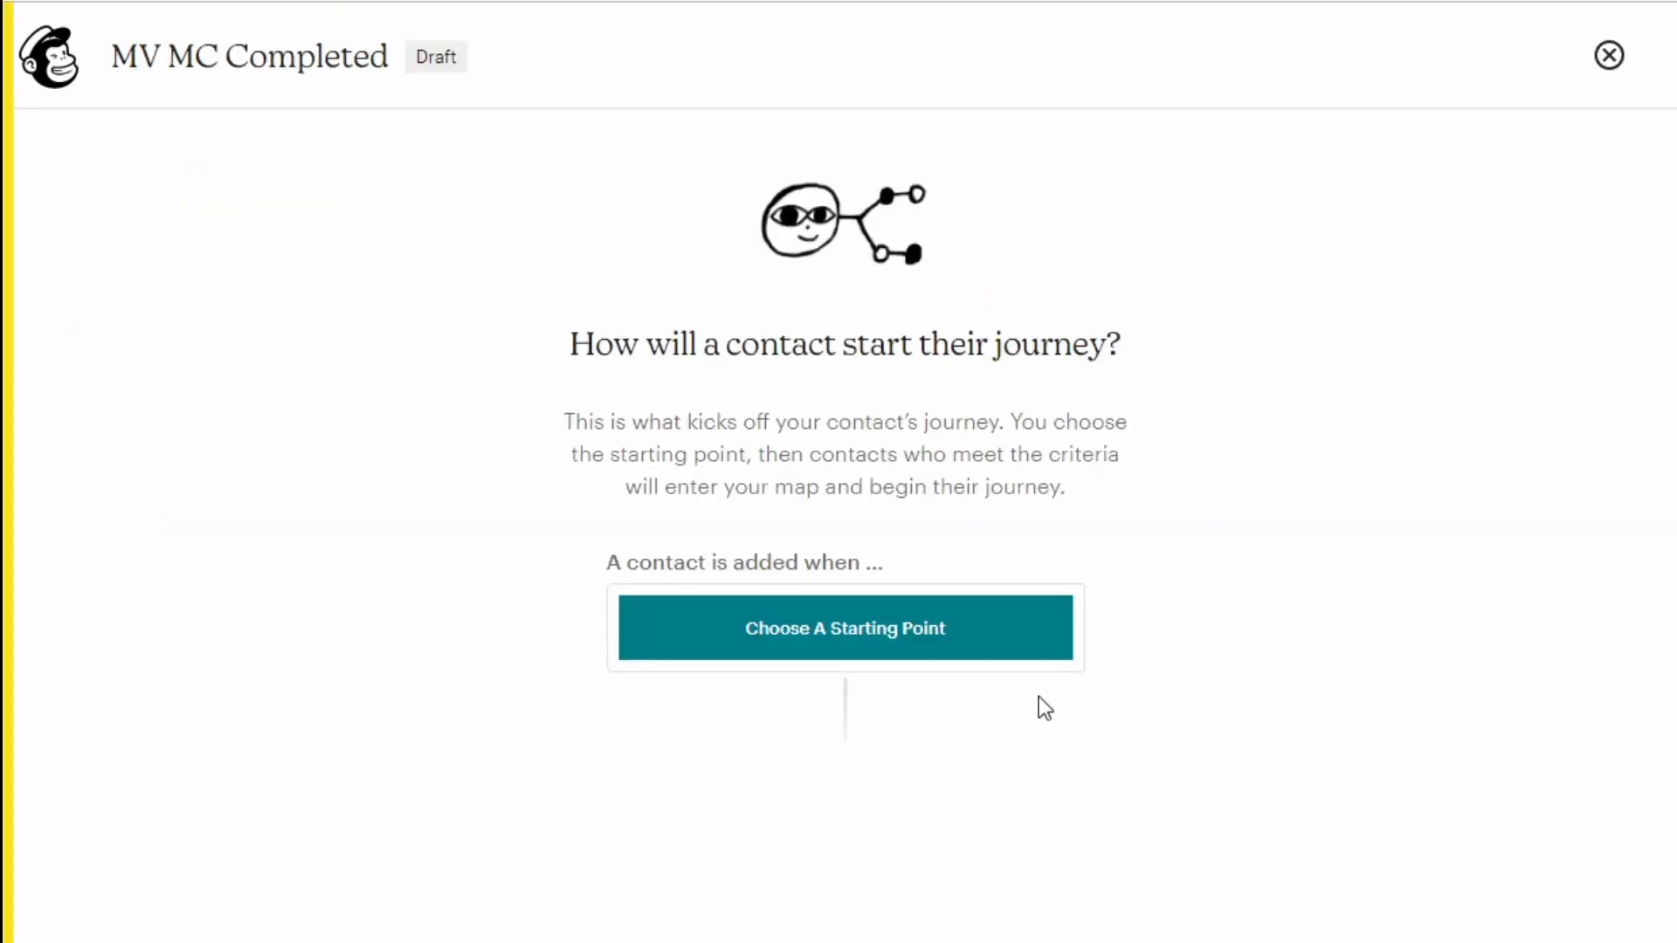
- Set the journey's starting point to "Tag added" with the tag "MV MC Completed" and save it
click(964, 640)
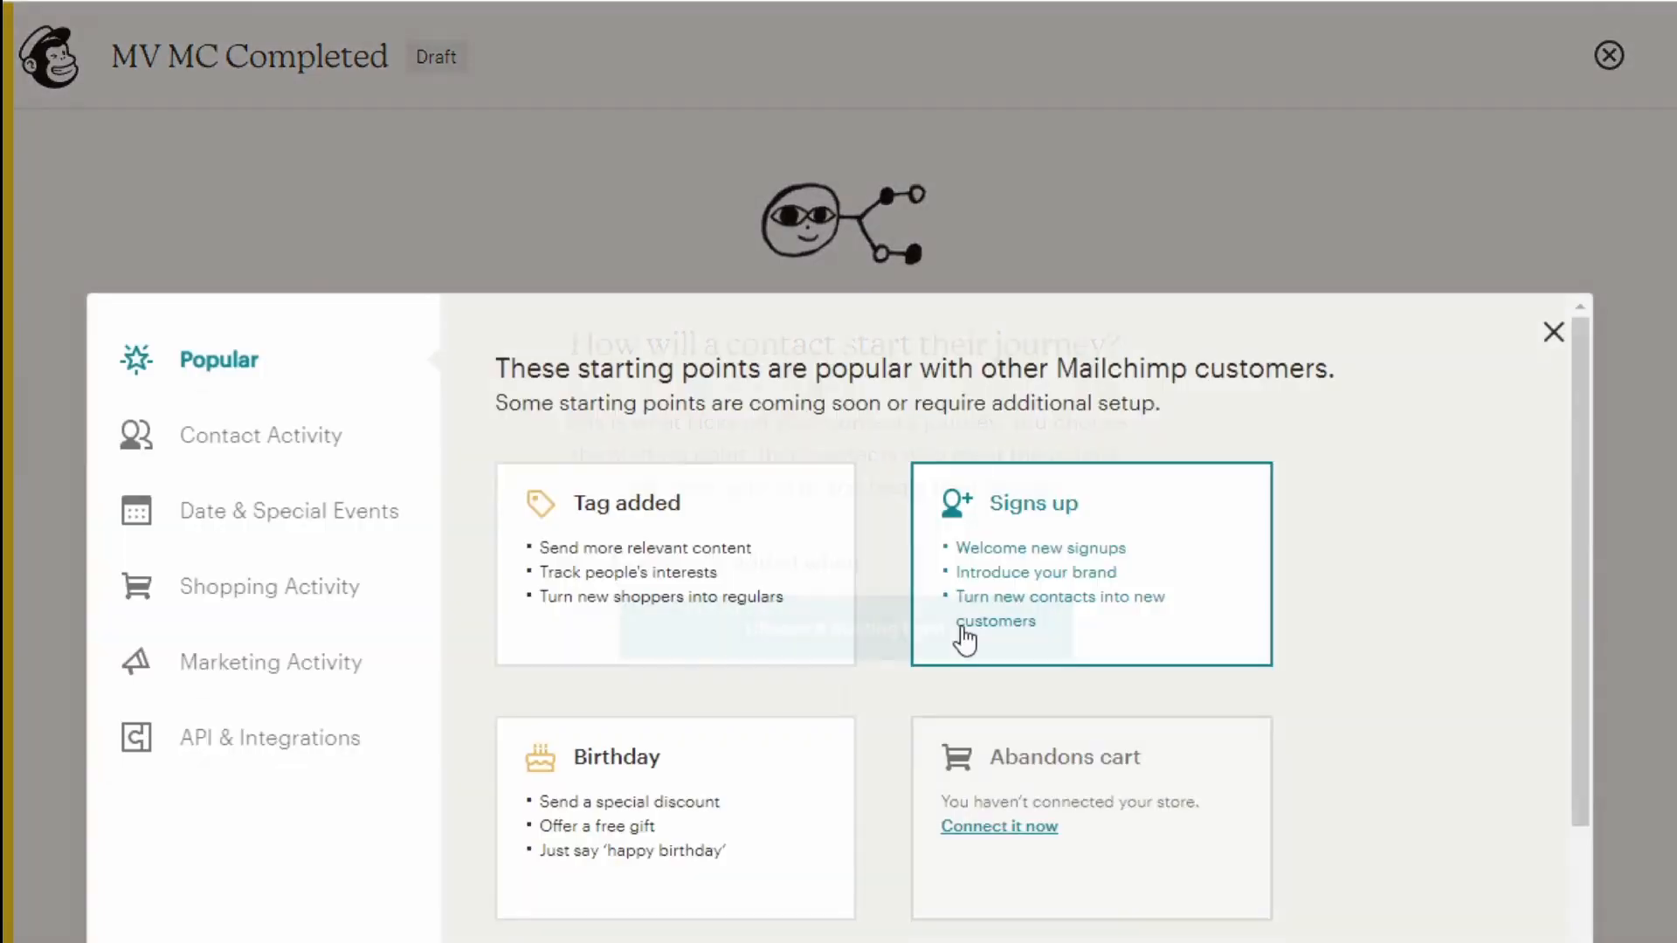
click(664, 569)
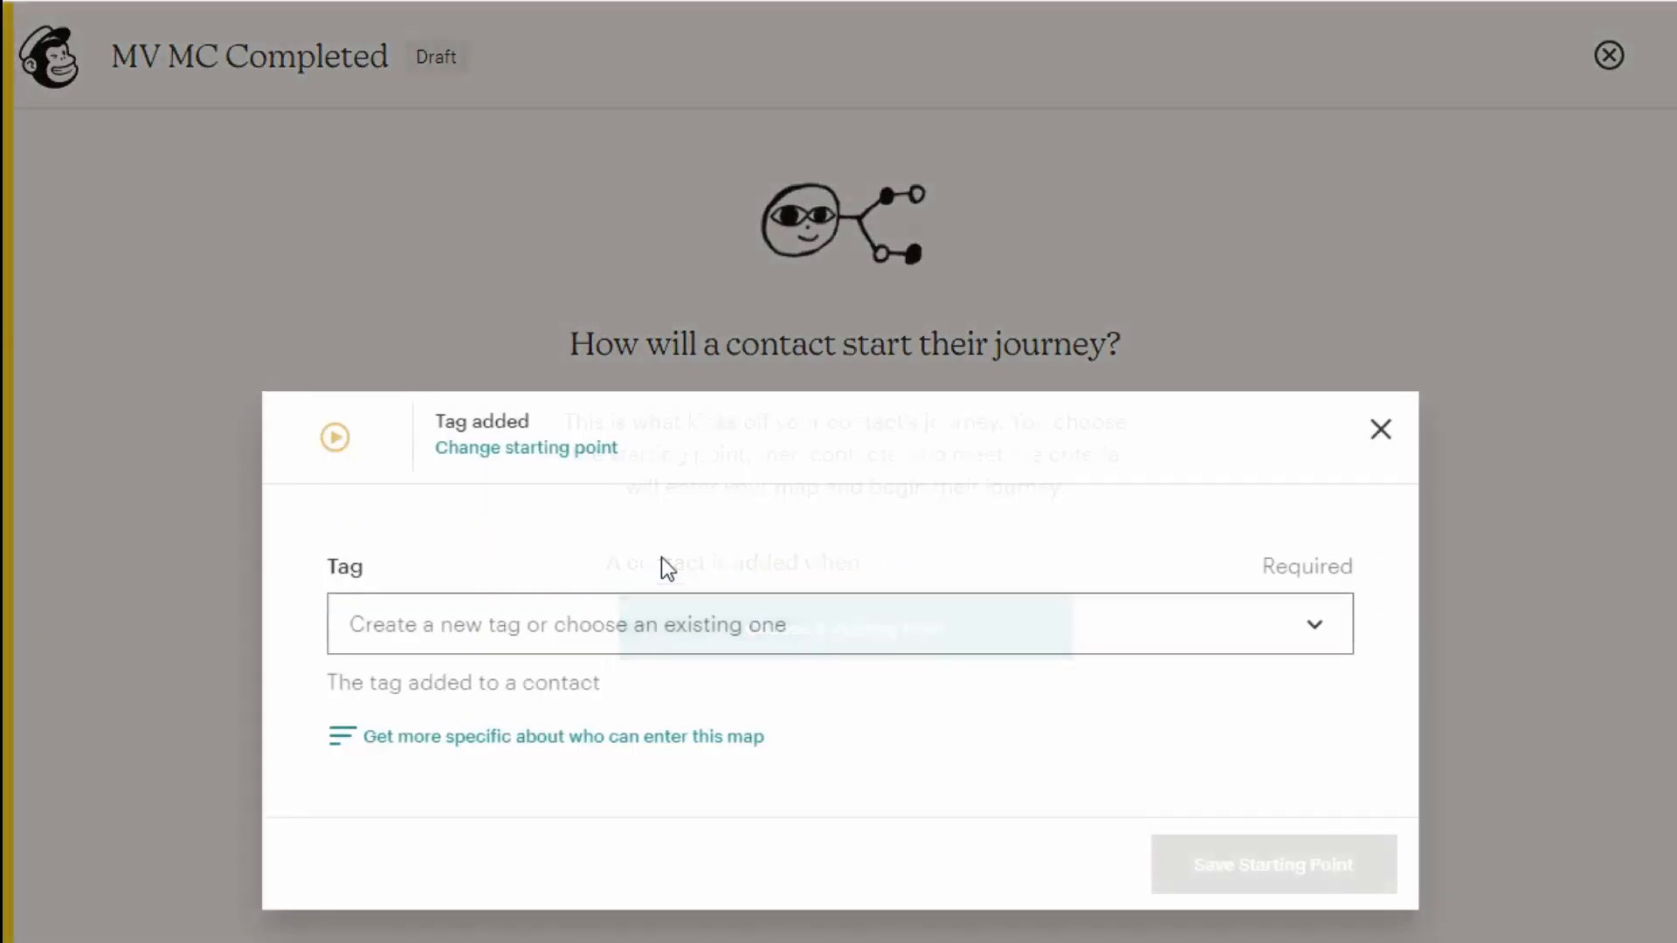
click(784, 634)
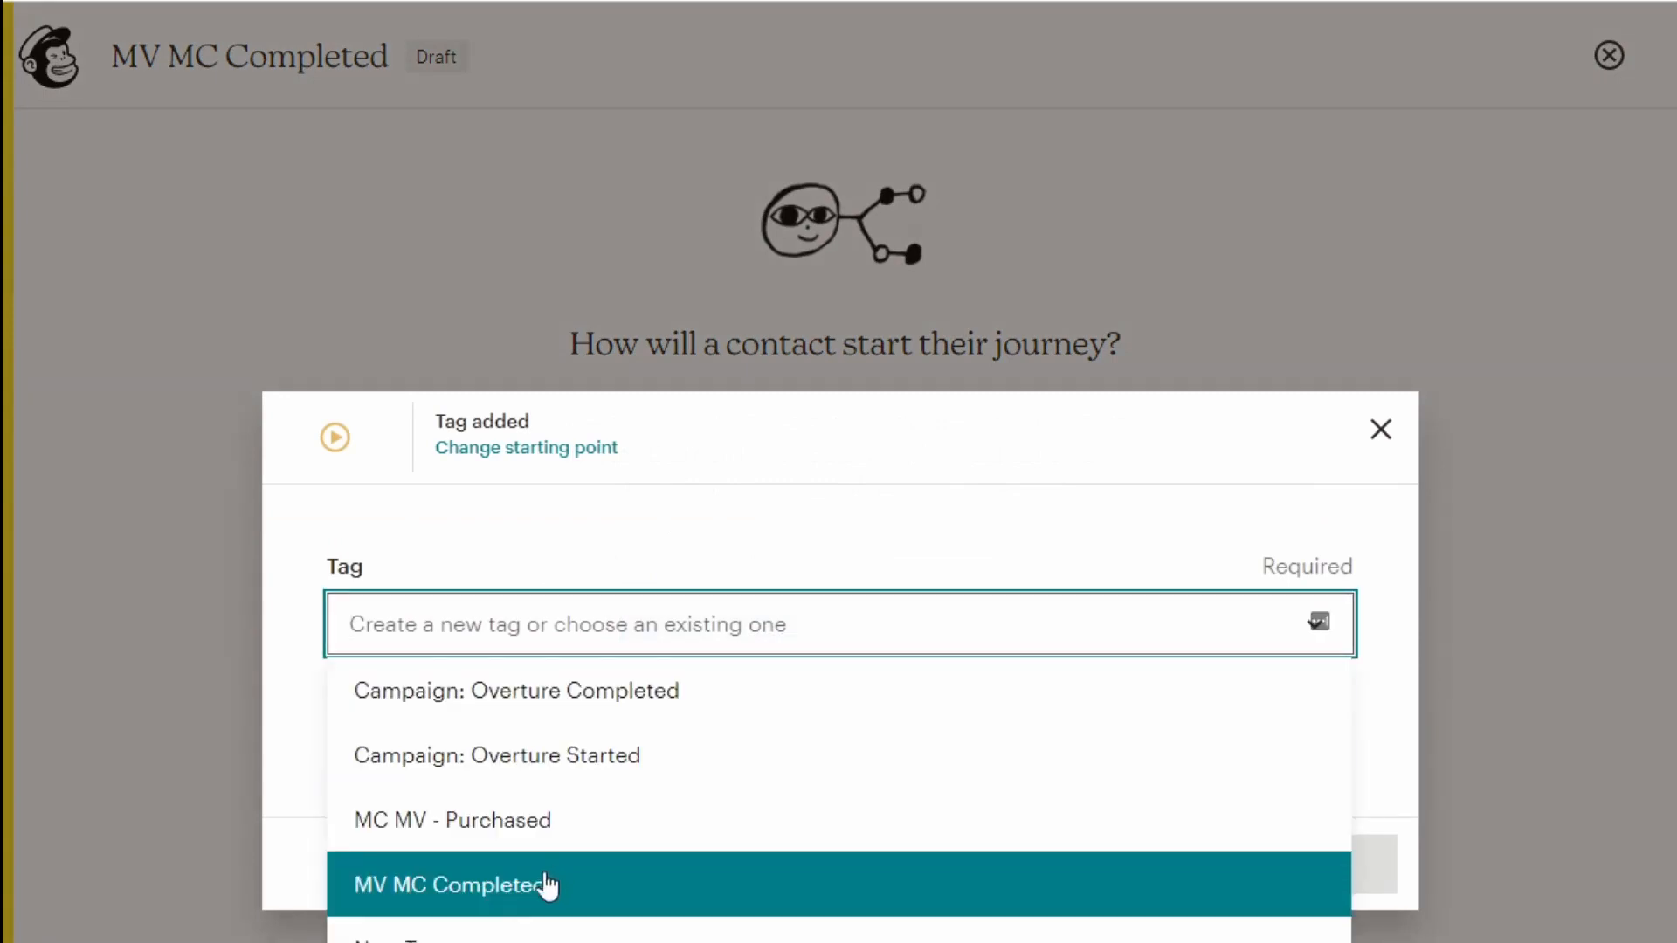
click(548, 888)
click(1265, 865)
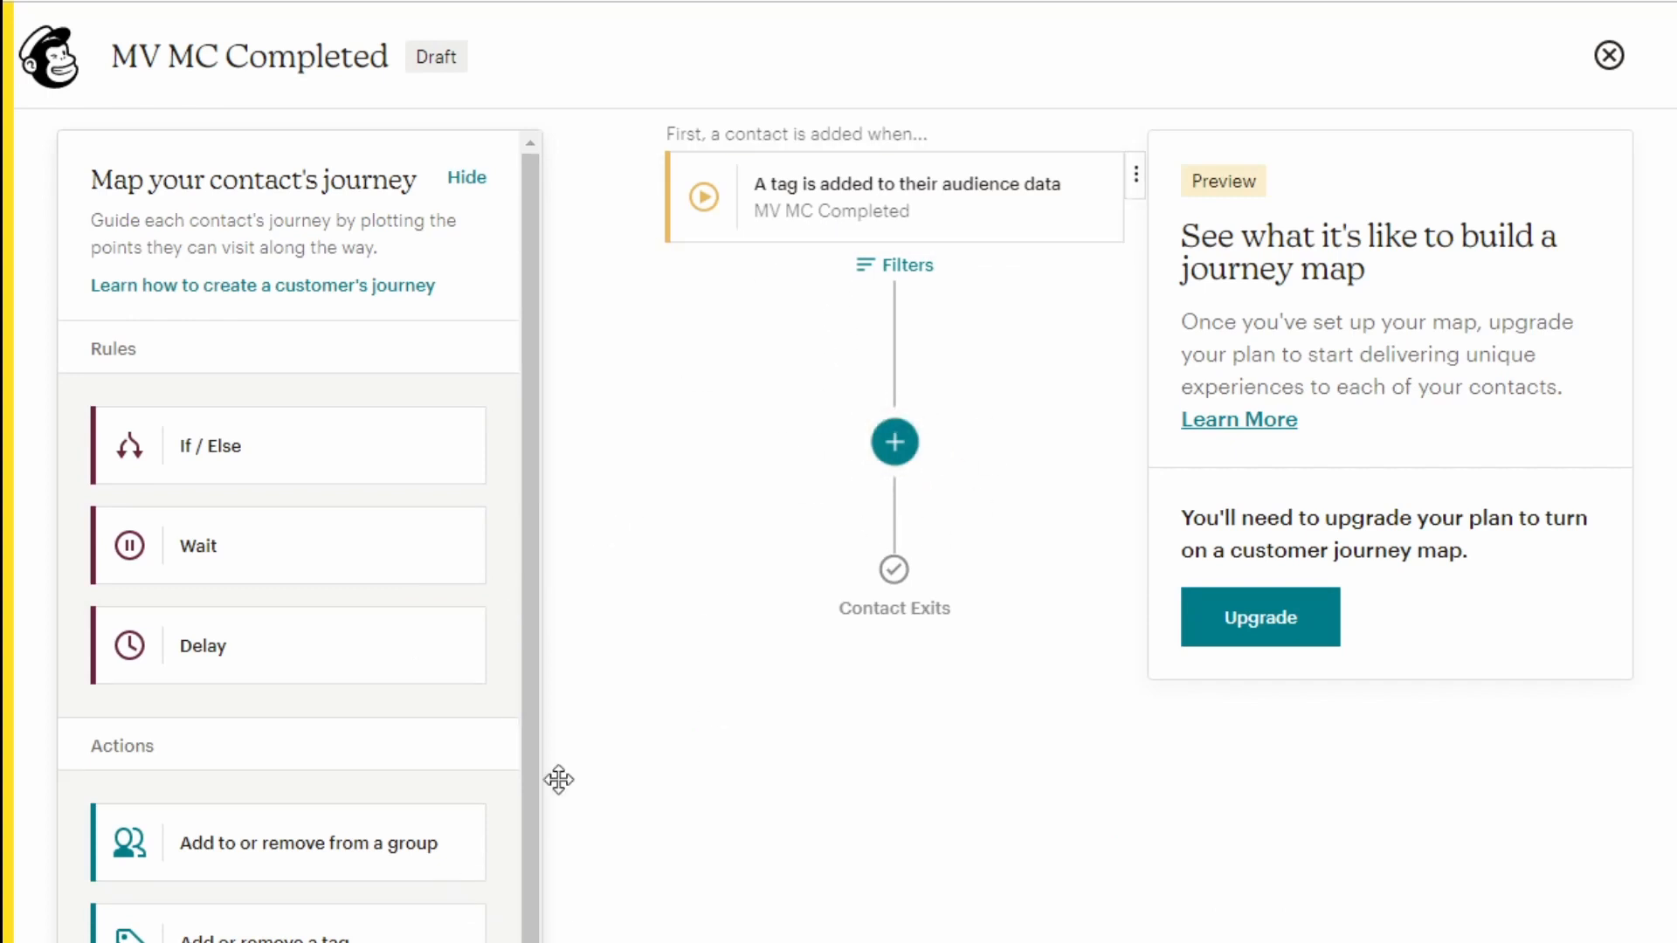
- Add a send-email action after the journey's tag trigger and save its settings with the default name and the subject "New Email"
drag(262, 930, 922, 455)
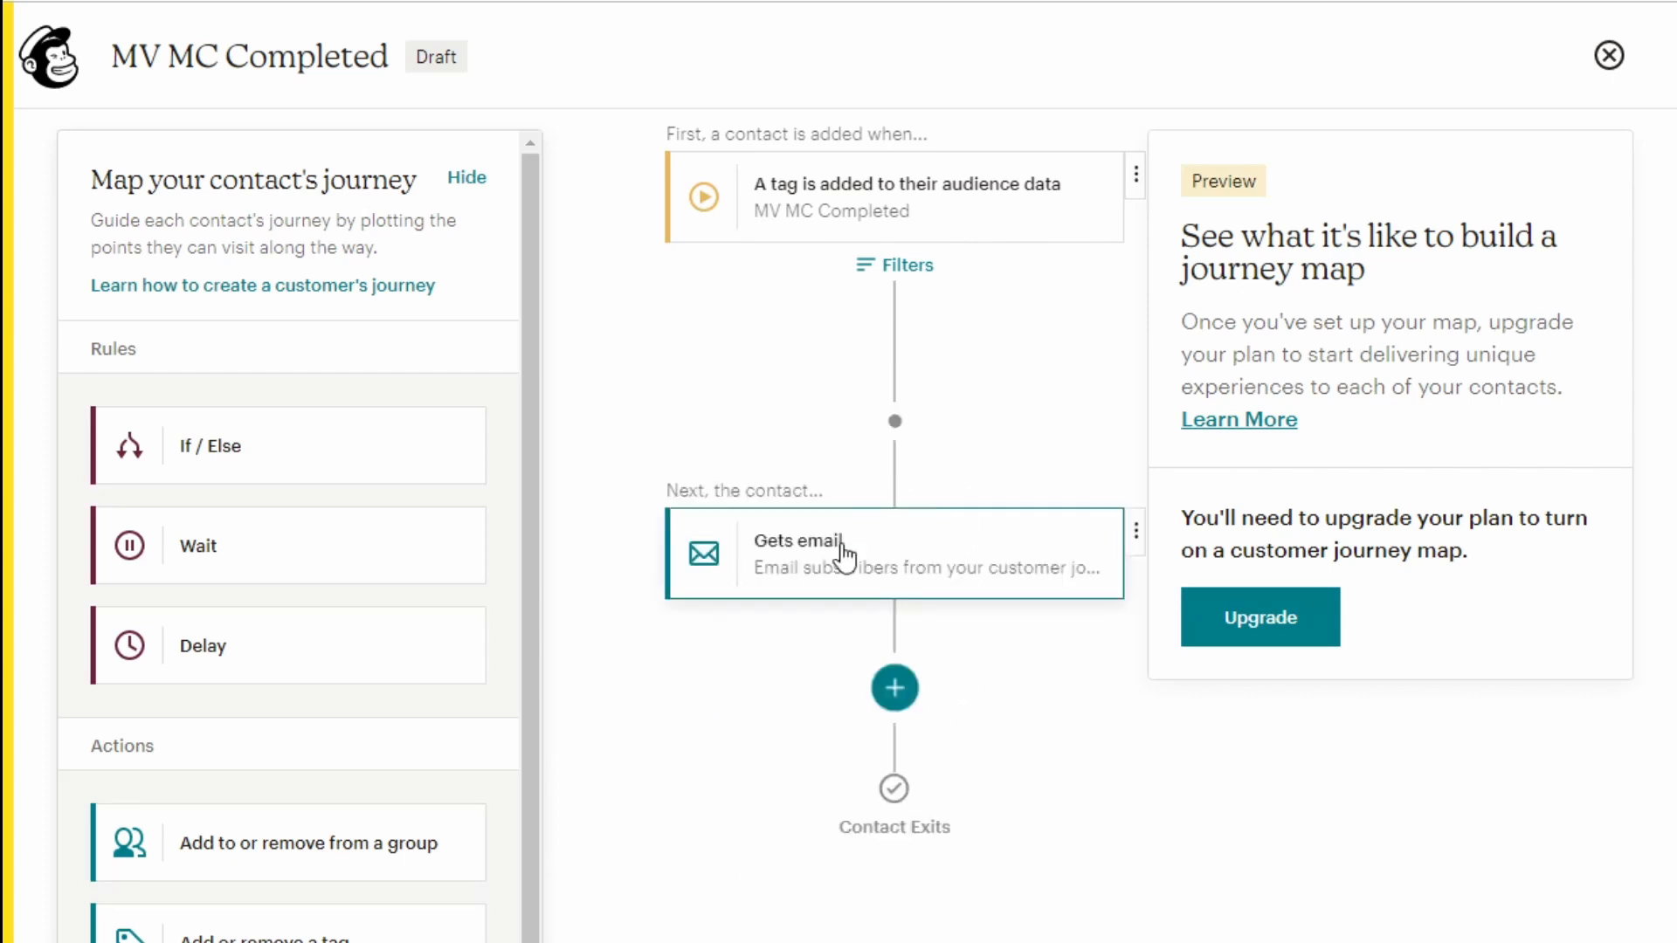
click(841, 549)
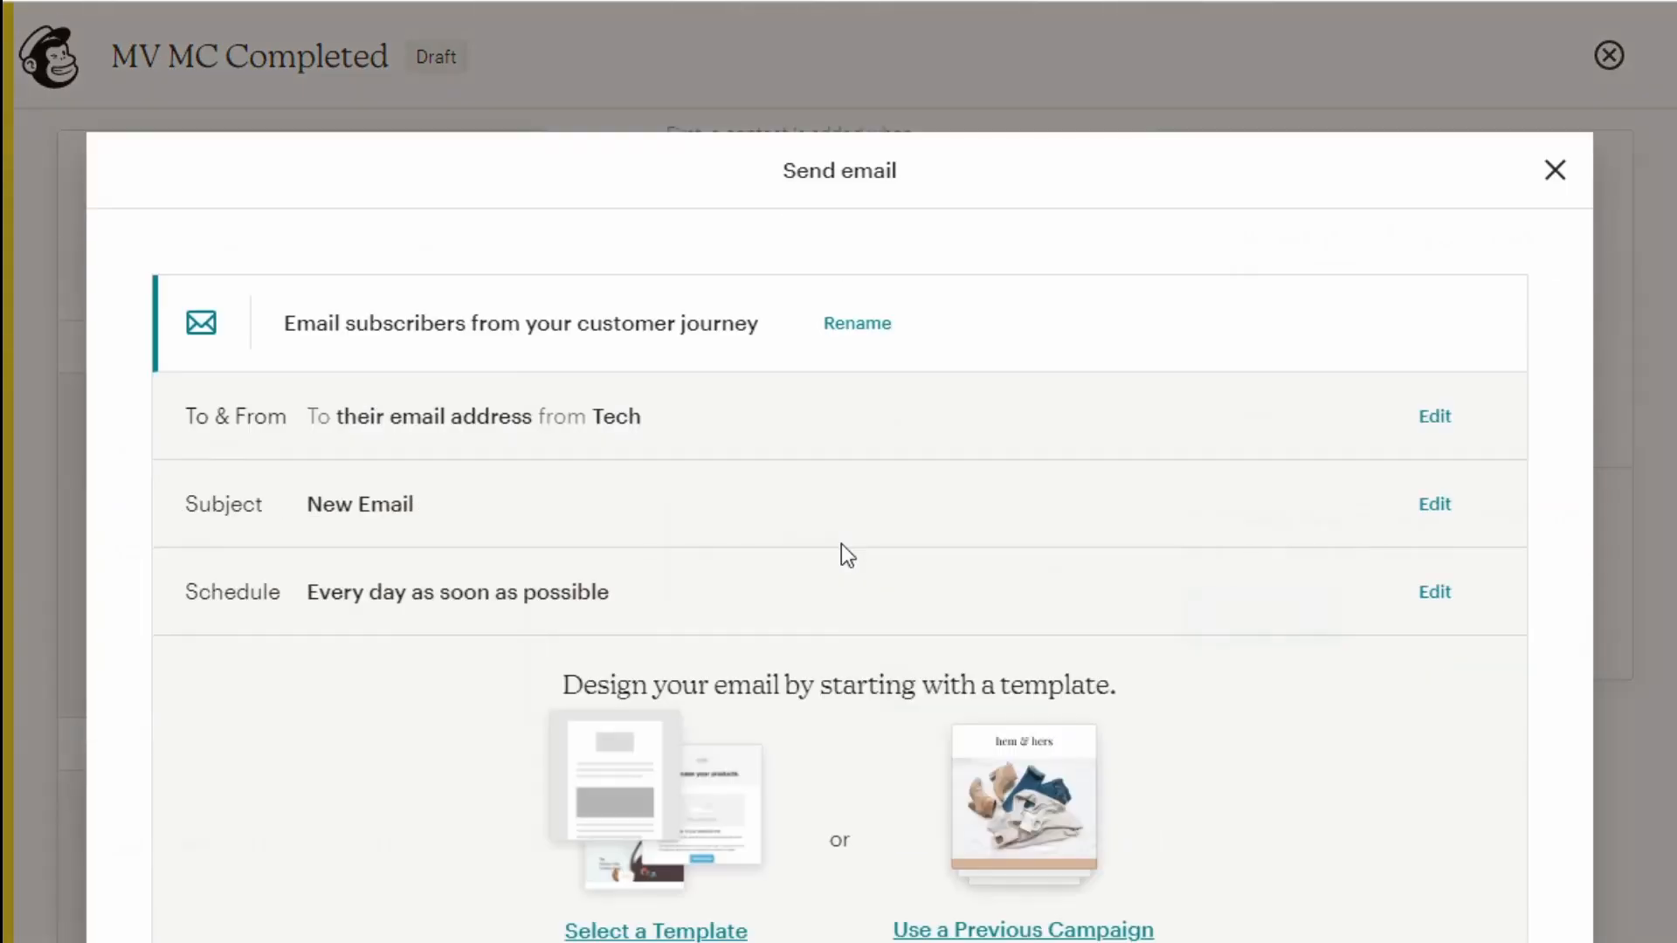
click(855, 325)
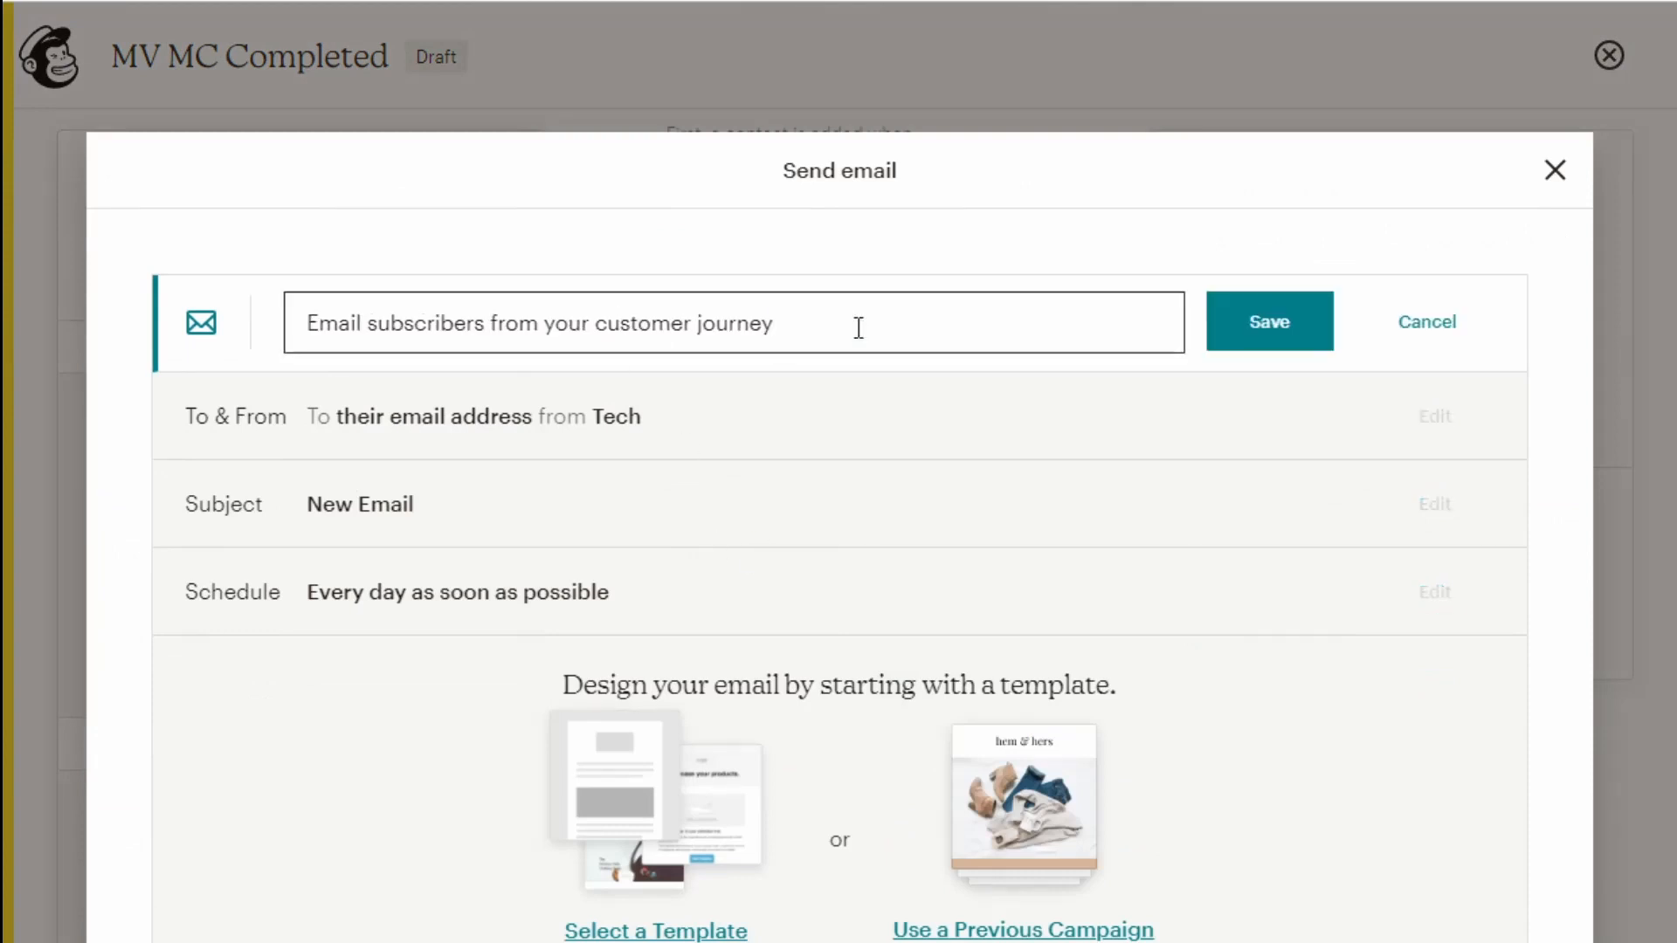
click(1310, 323)
click(1437, 511)
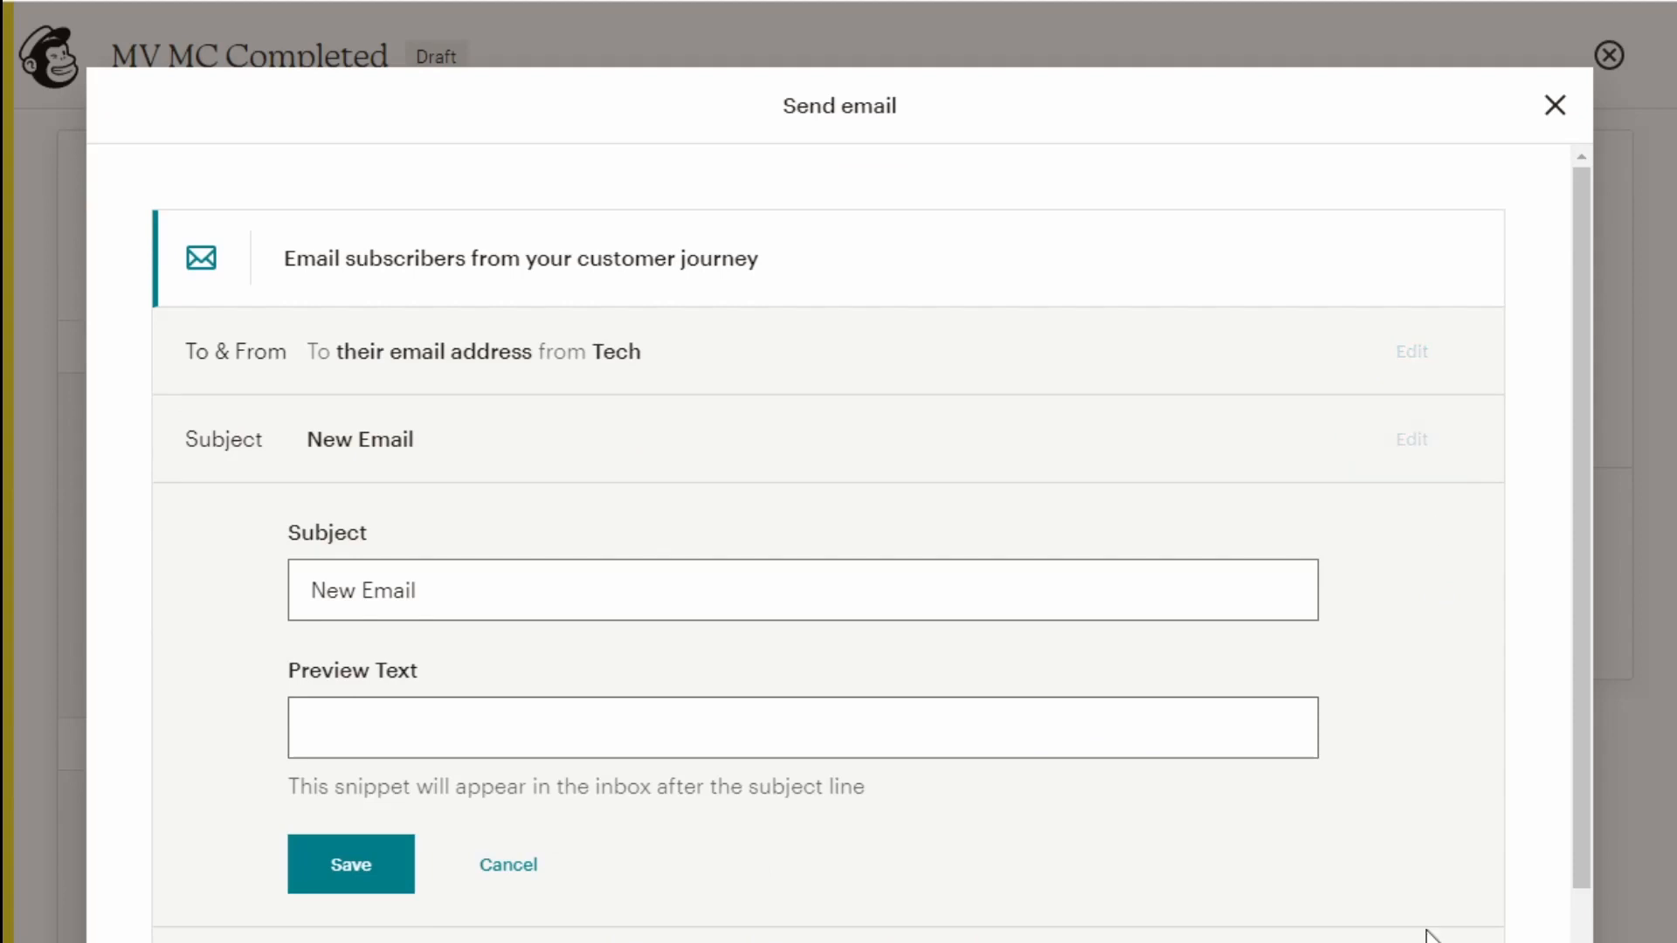
click(372, 858)
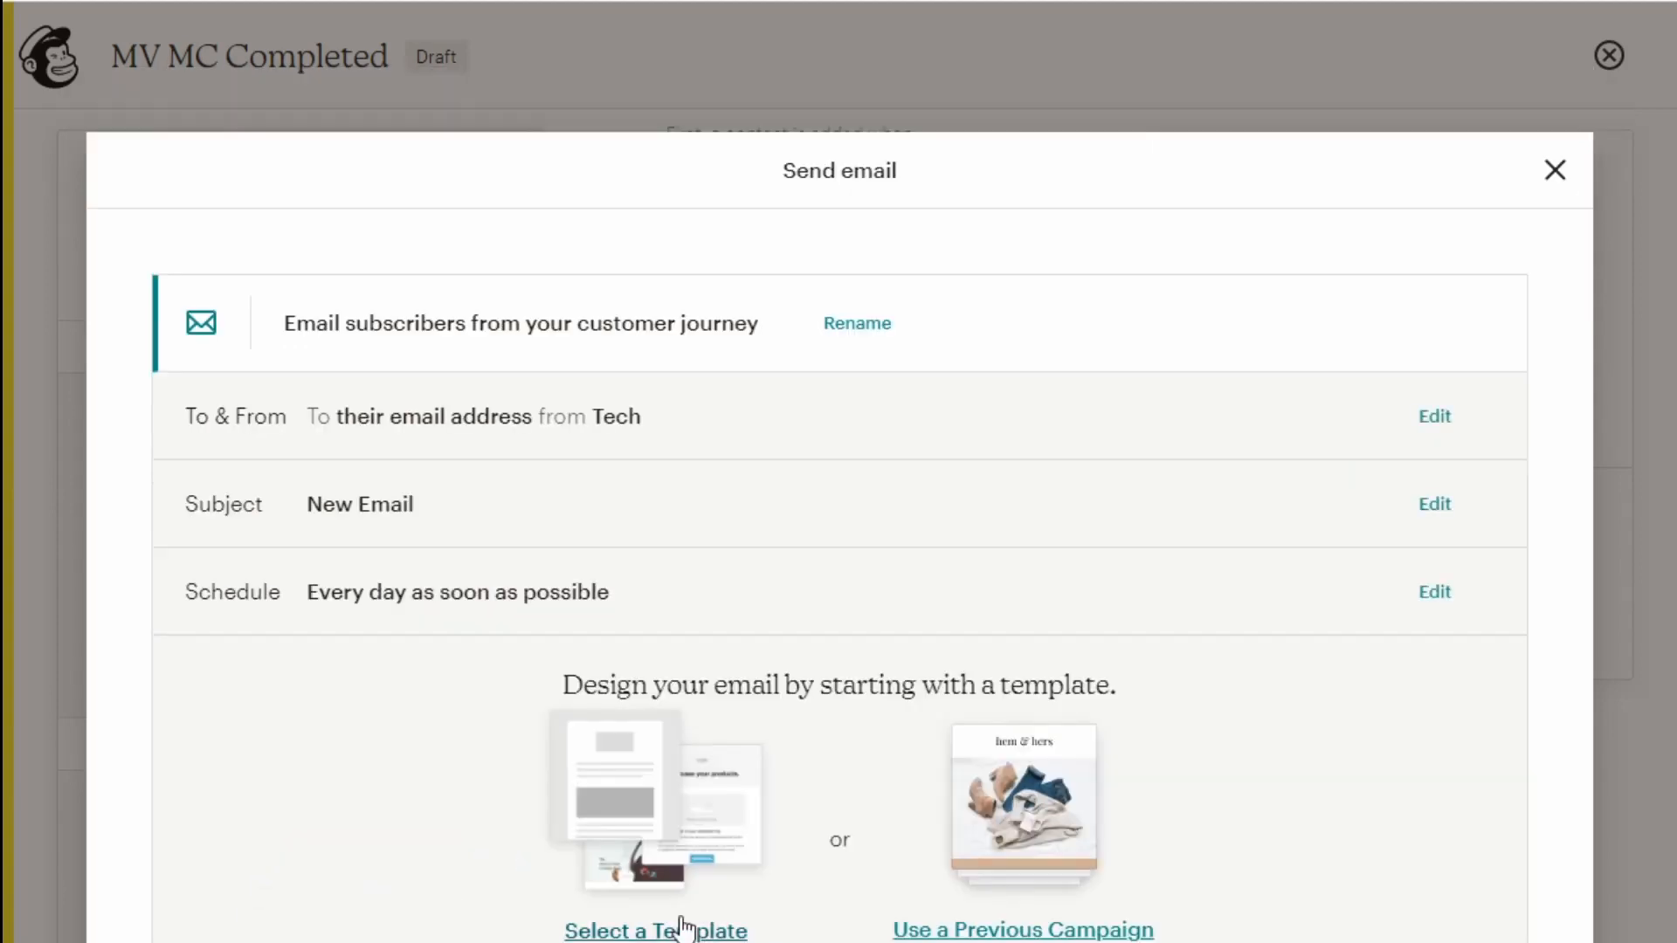
- Choose a basic layout template for the journey email, keep its placeholder content, and save it back to the journey
click(659, 826)
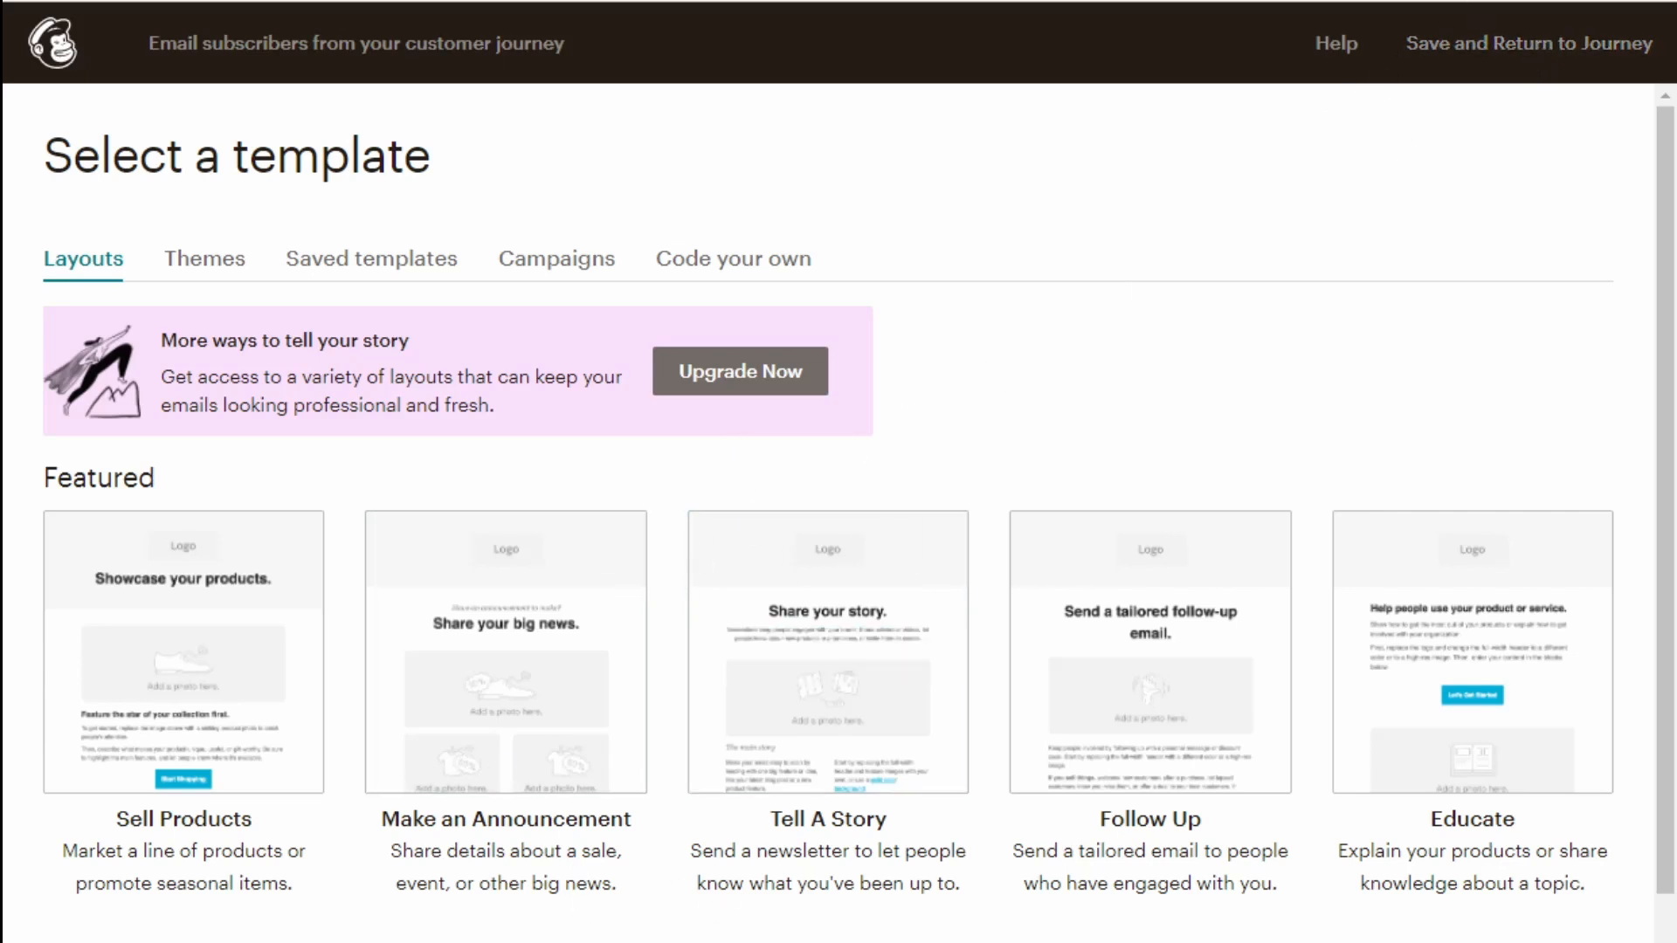
click(1143, 656)
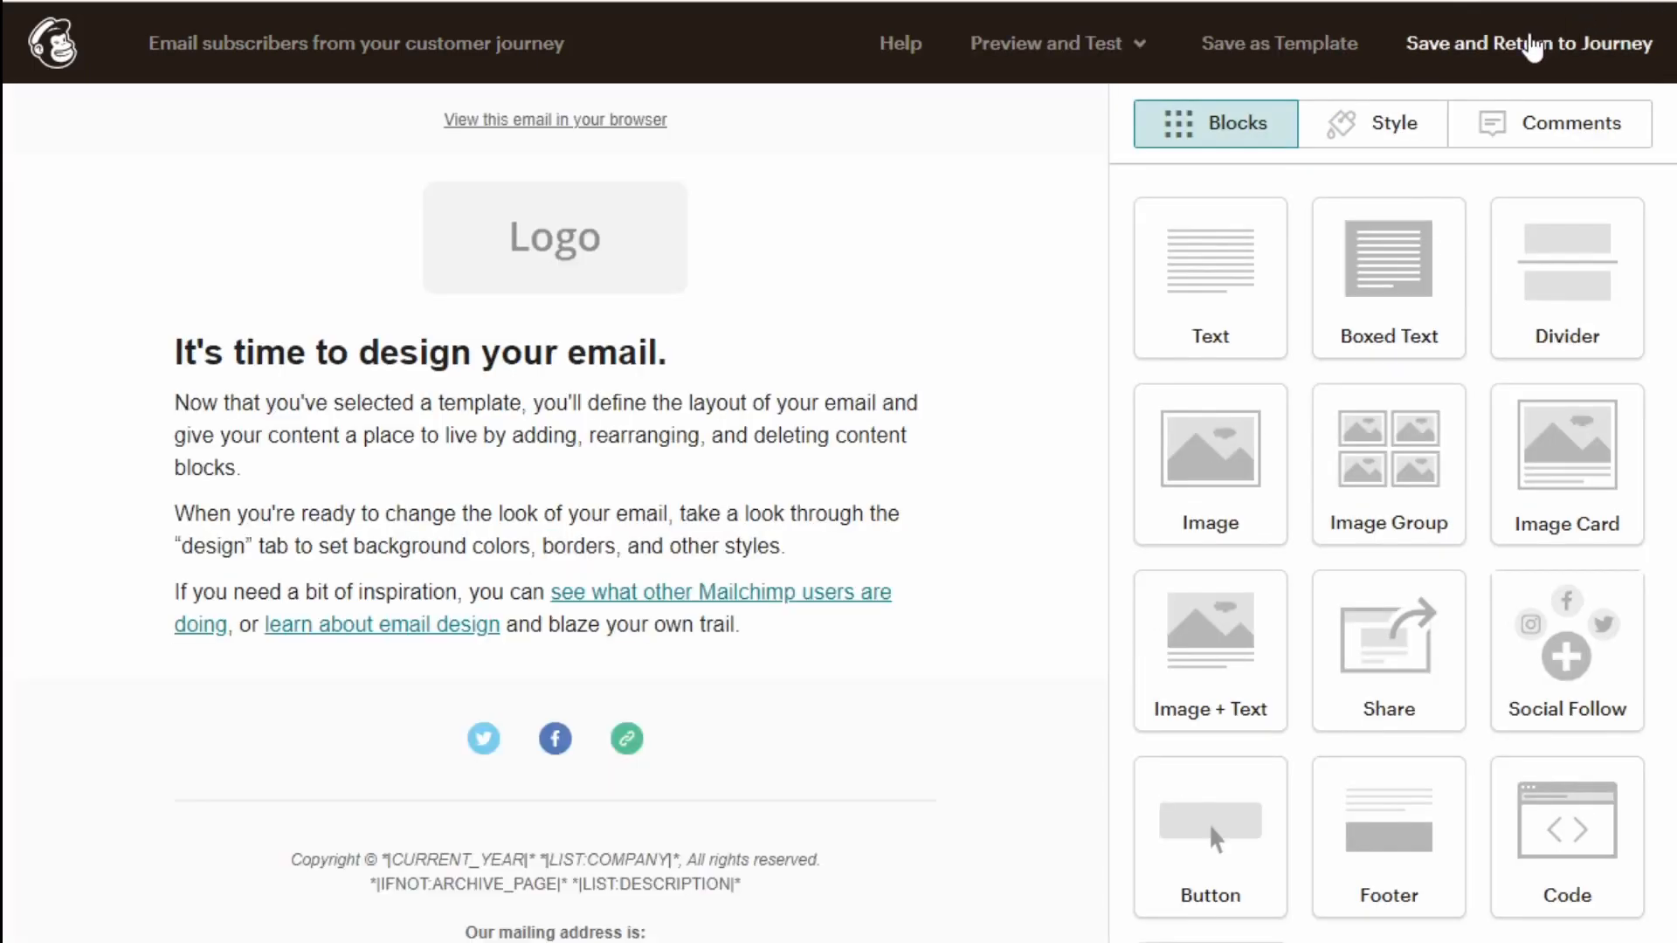
click(1533, 46)
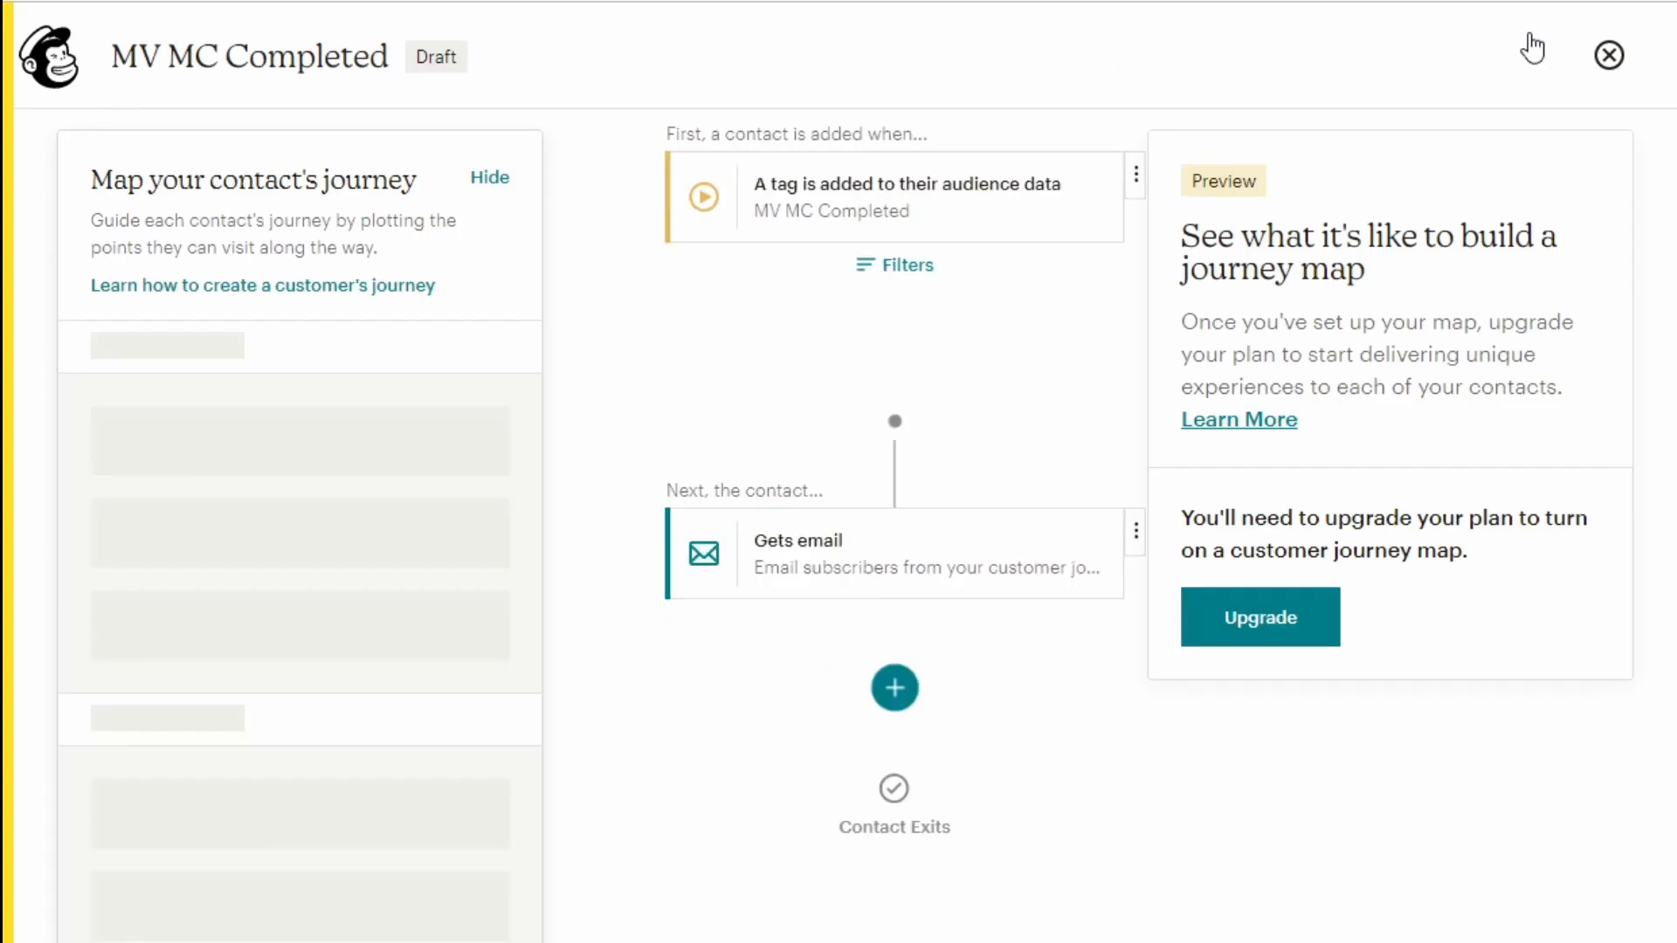